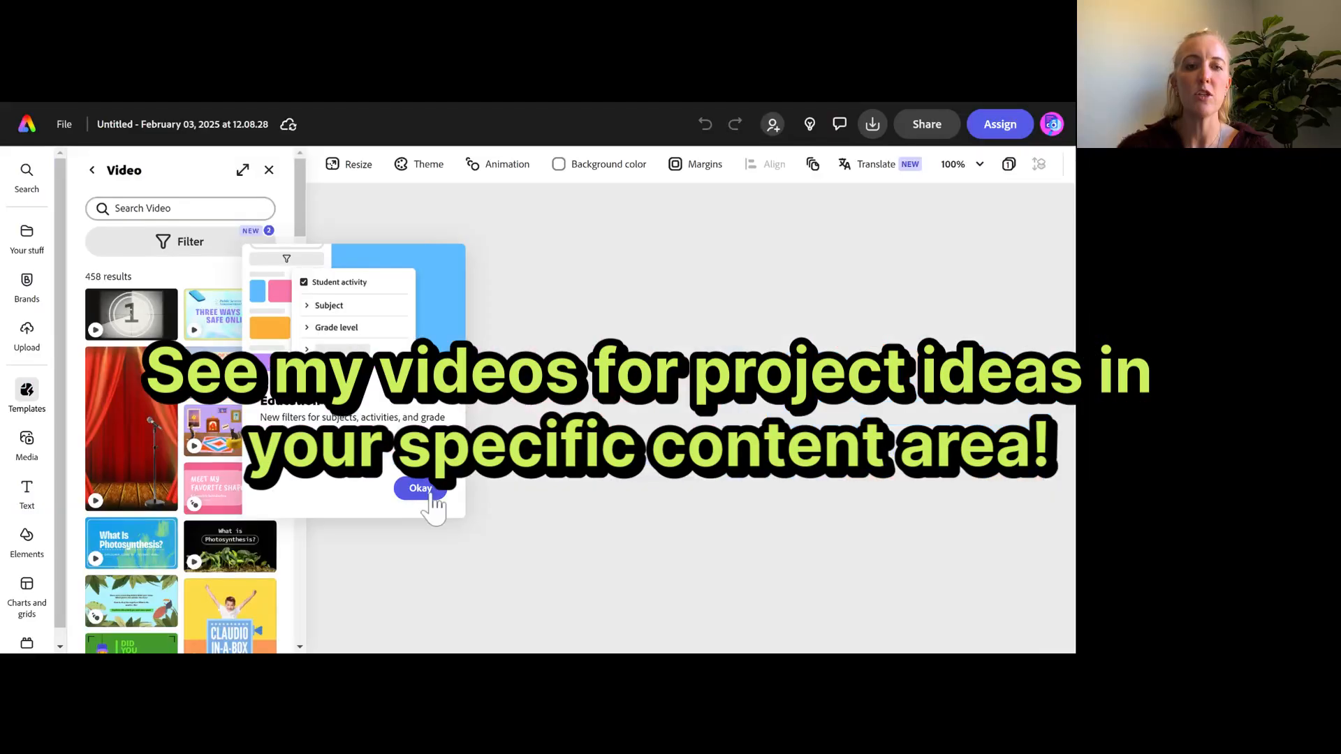
# - Filter the video templates by the Language Arts subject and apply the green "Interview a Story Character" template
pyautogui.click(420, 489)
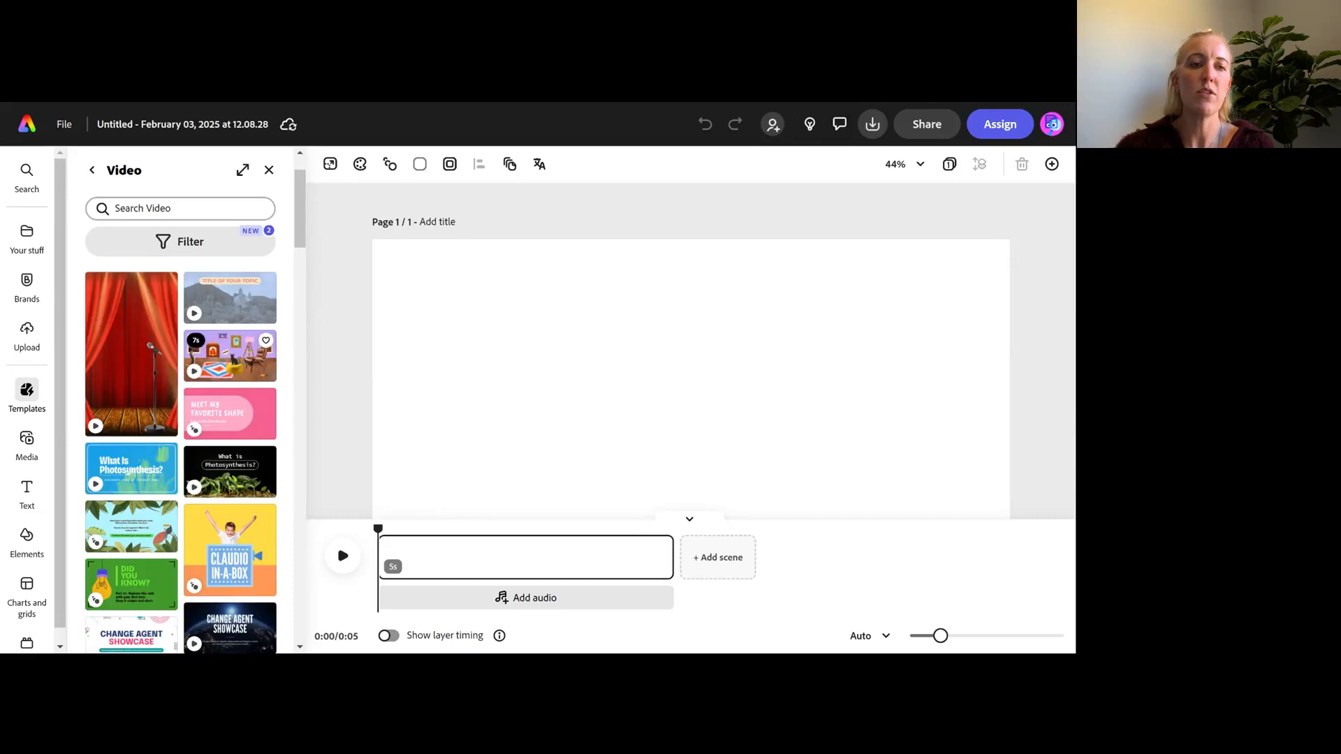
pyautogui.scroll(-10, 249, 371)
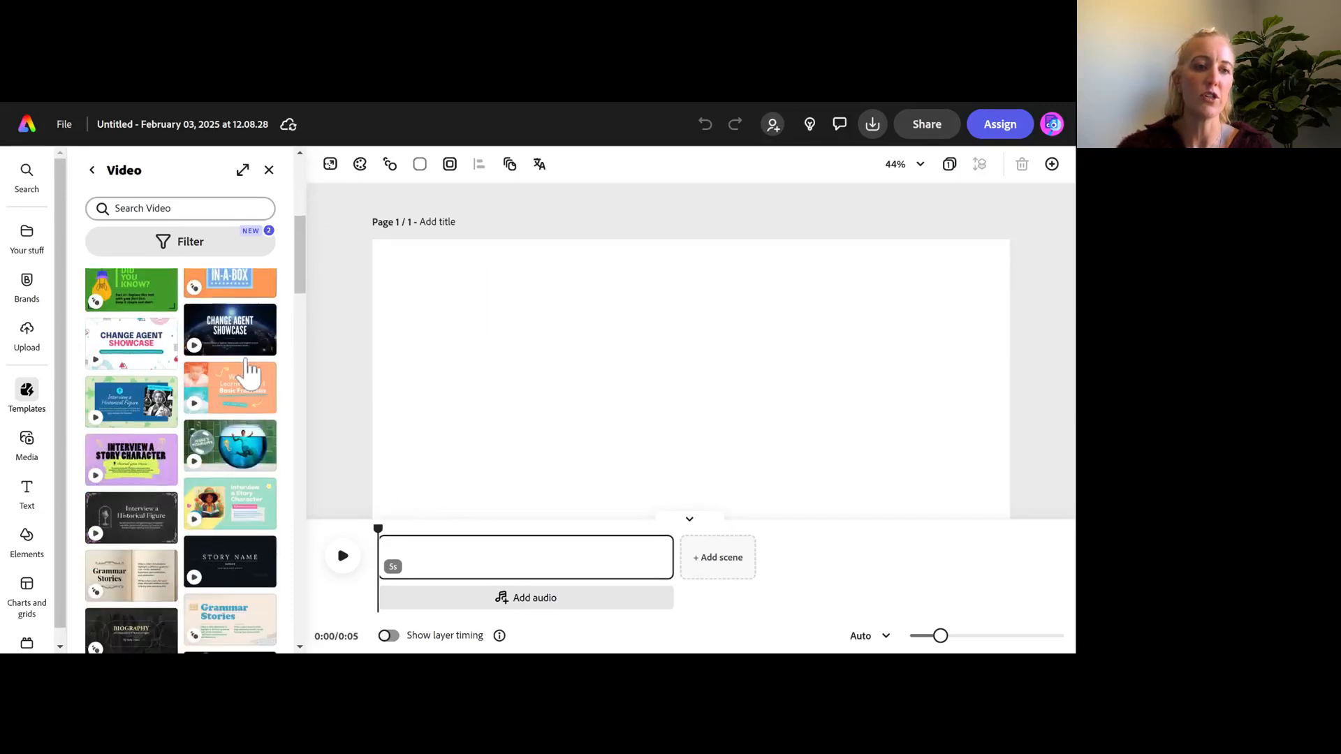
pyautogui.scroll(-3, 249, 371)
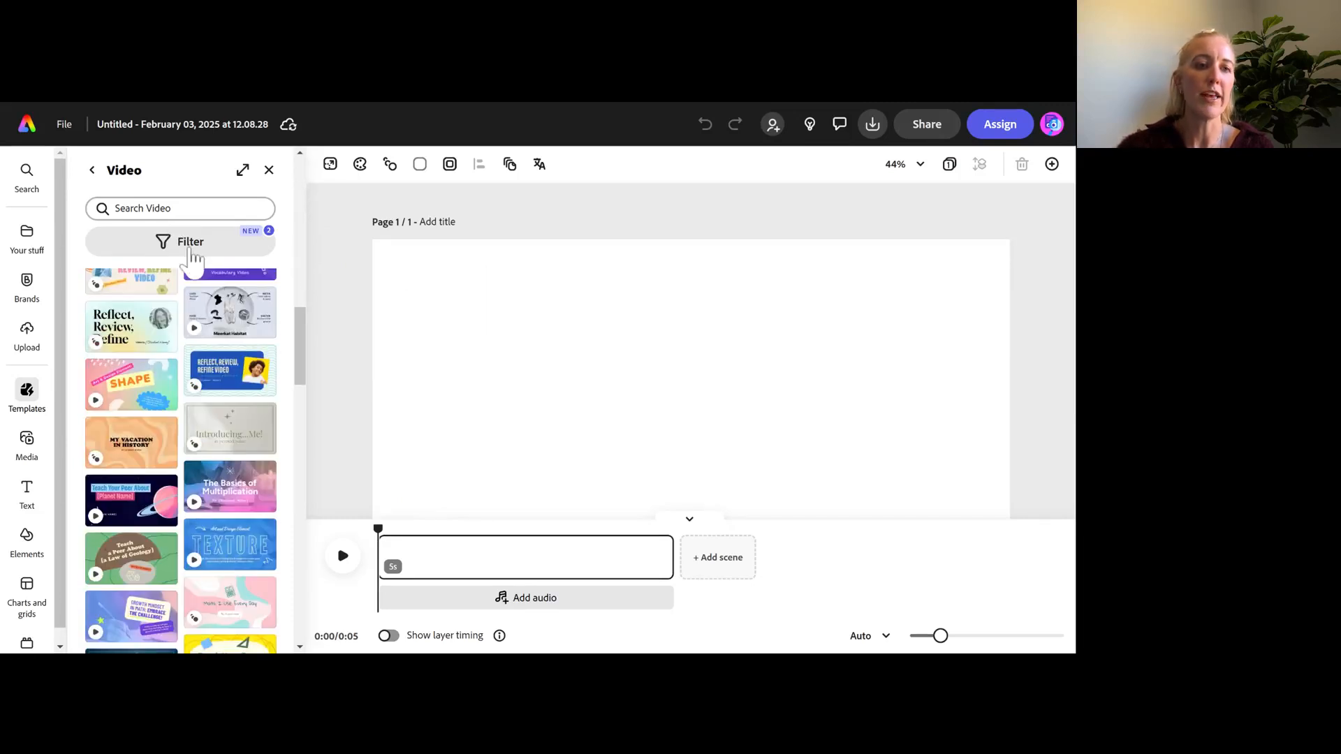
pyautogui.click(190, 244)
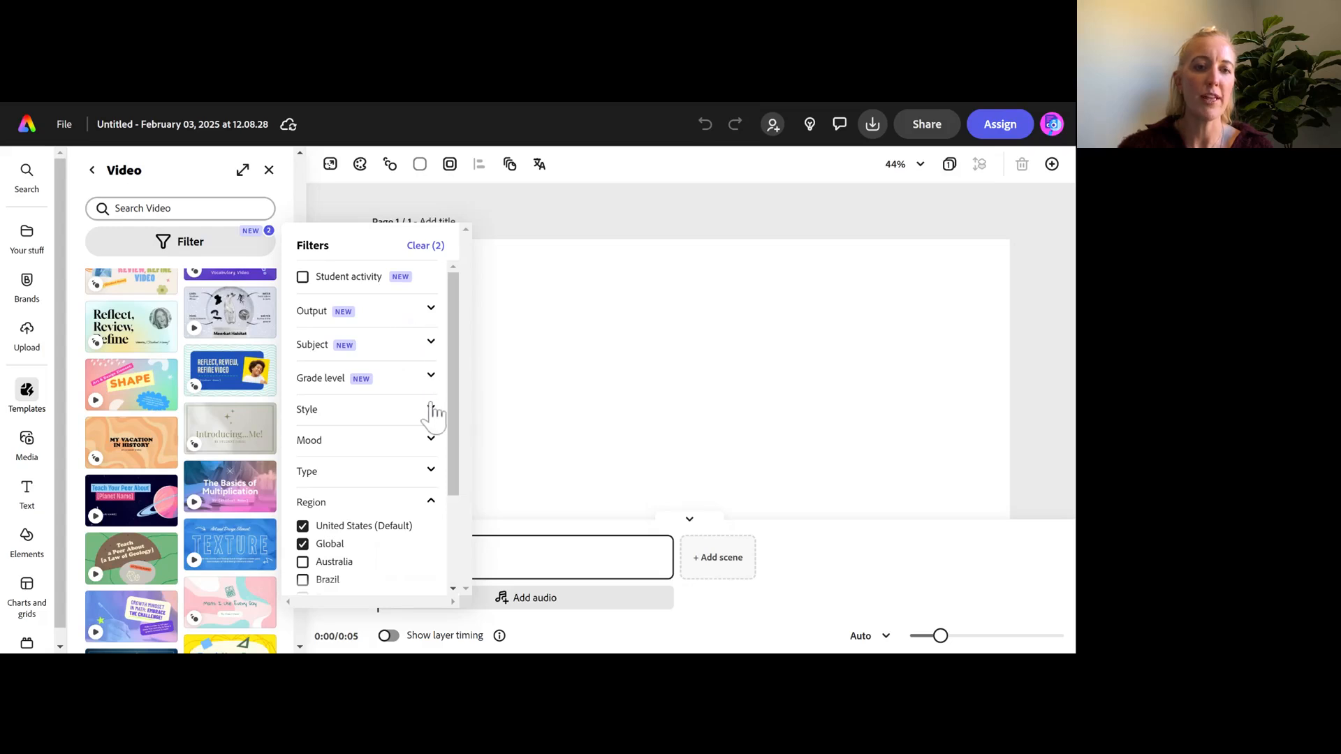
pyautogui.click(430, 347)
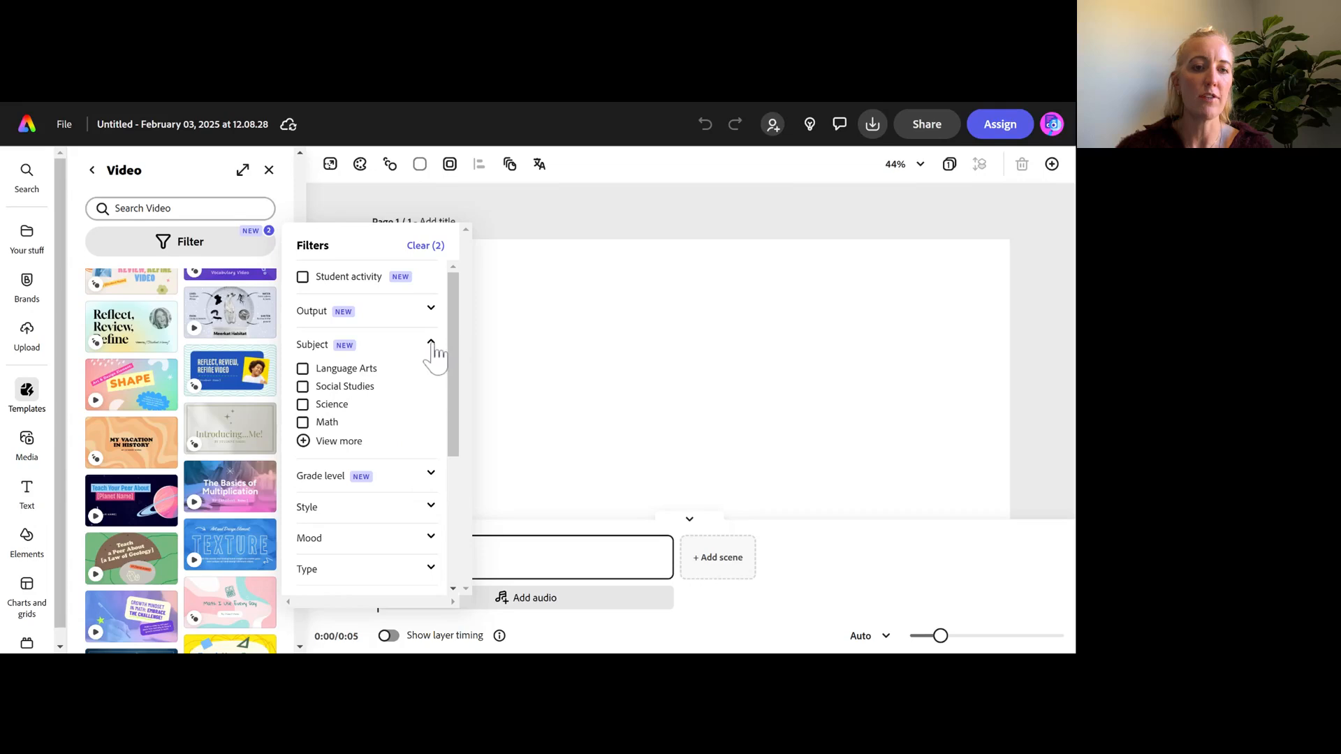
pyautogui.click(303, 369)
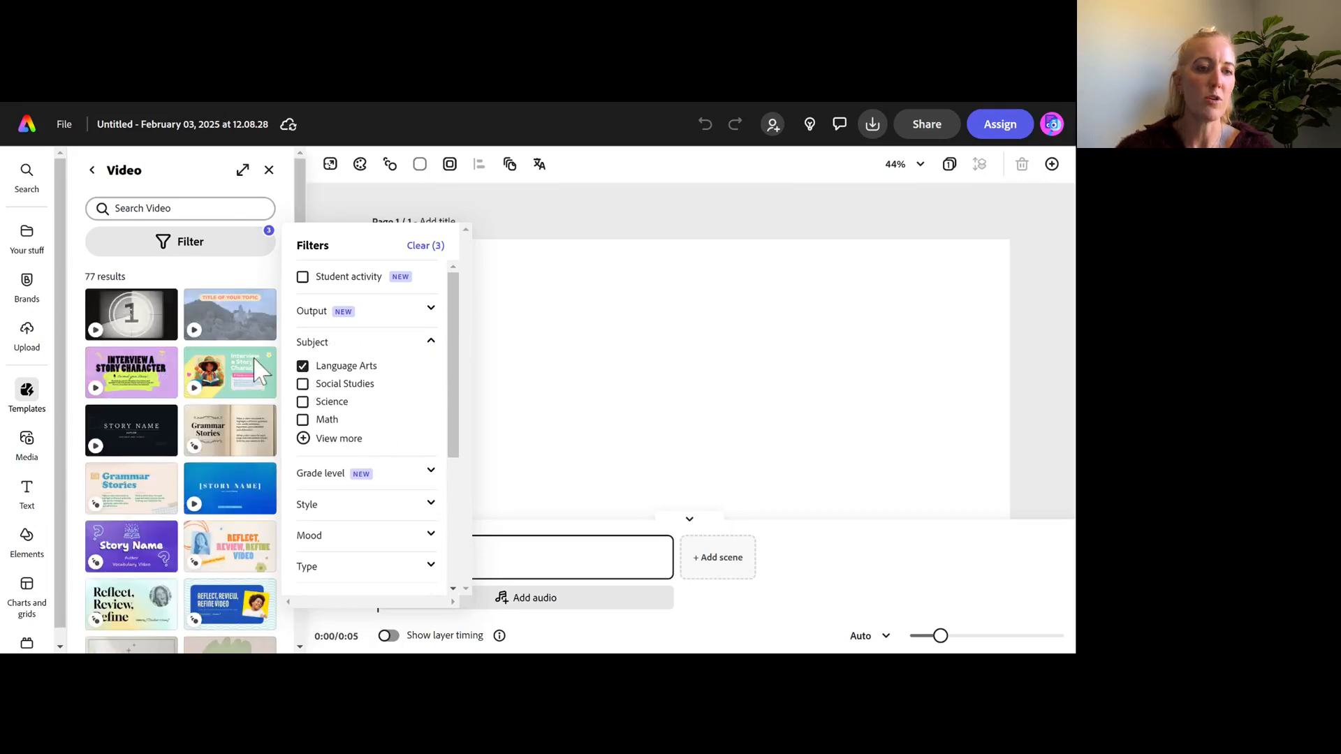
pyautogui.click(221, 380)
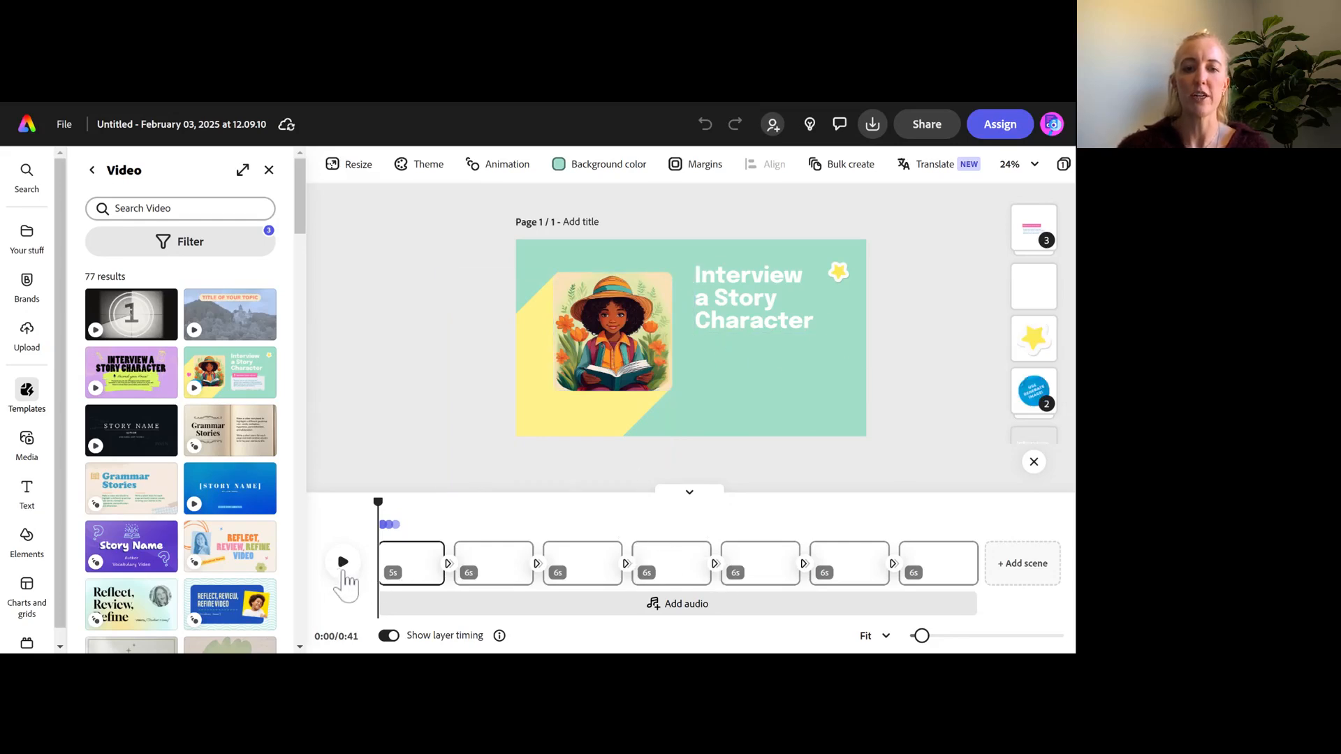
# - Play the template video through to its end to preview all scenes, dismissing the editing-issues notice
pyautogui.click(342, 563)
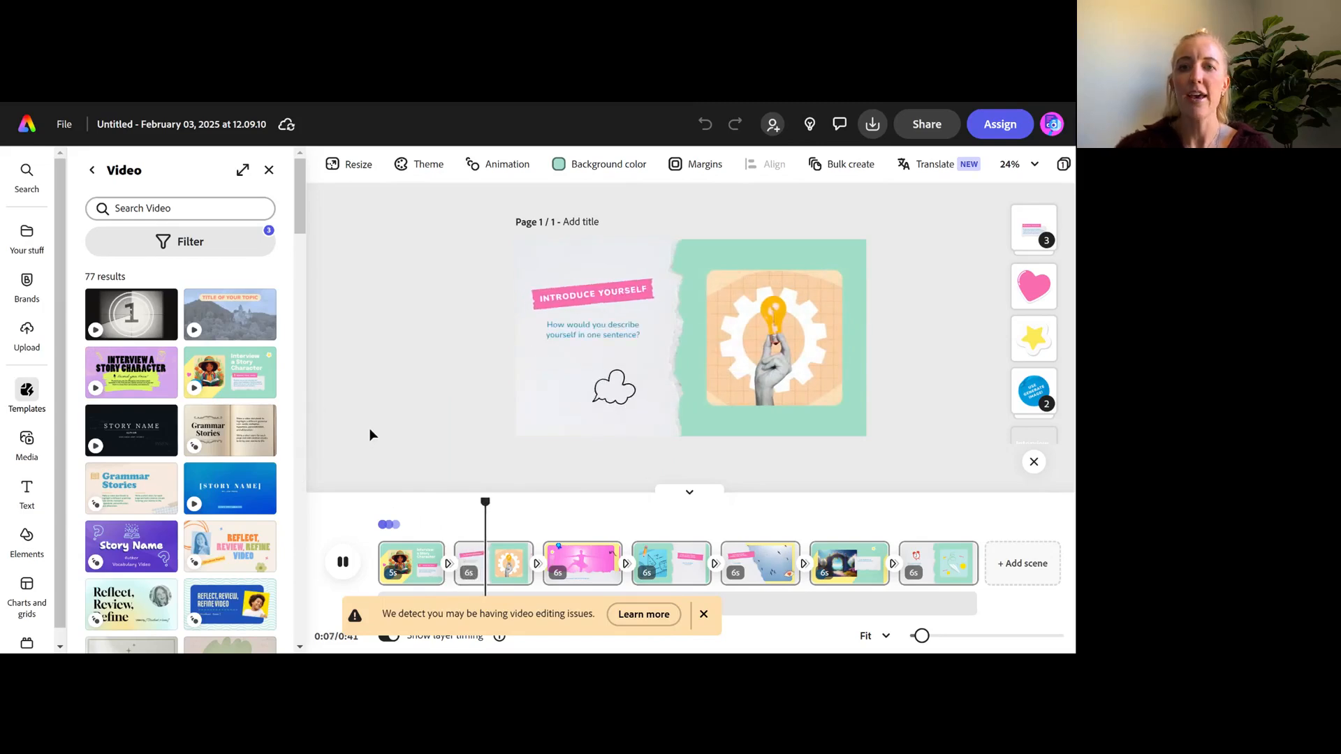
pyautogui.click(704, 614)
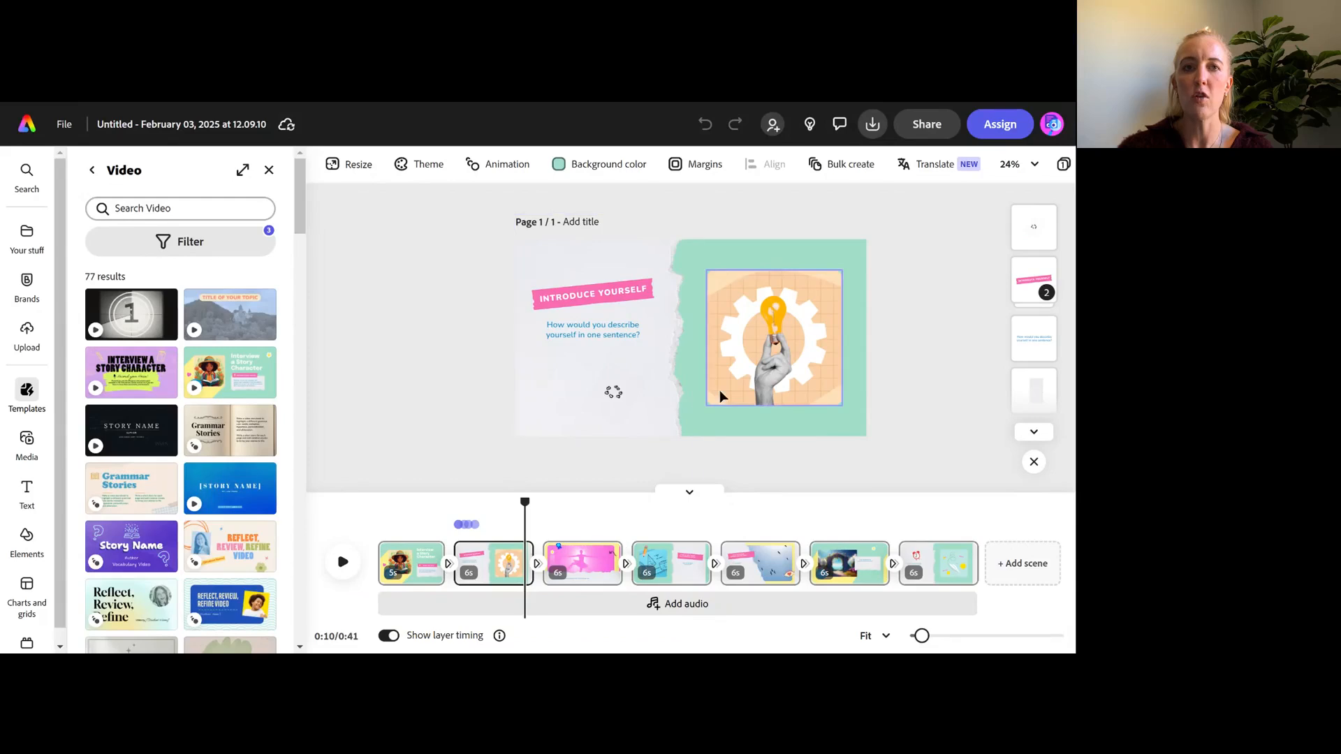
pyautogui.press('space')
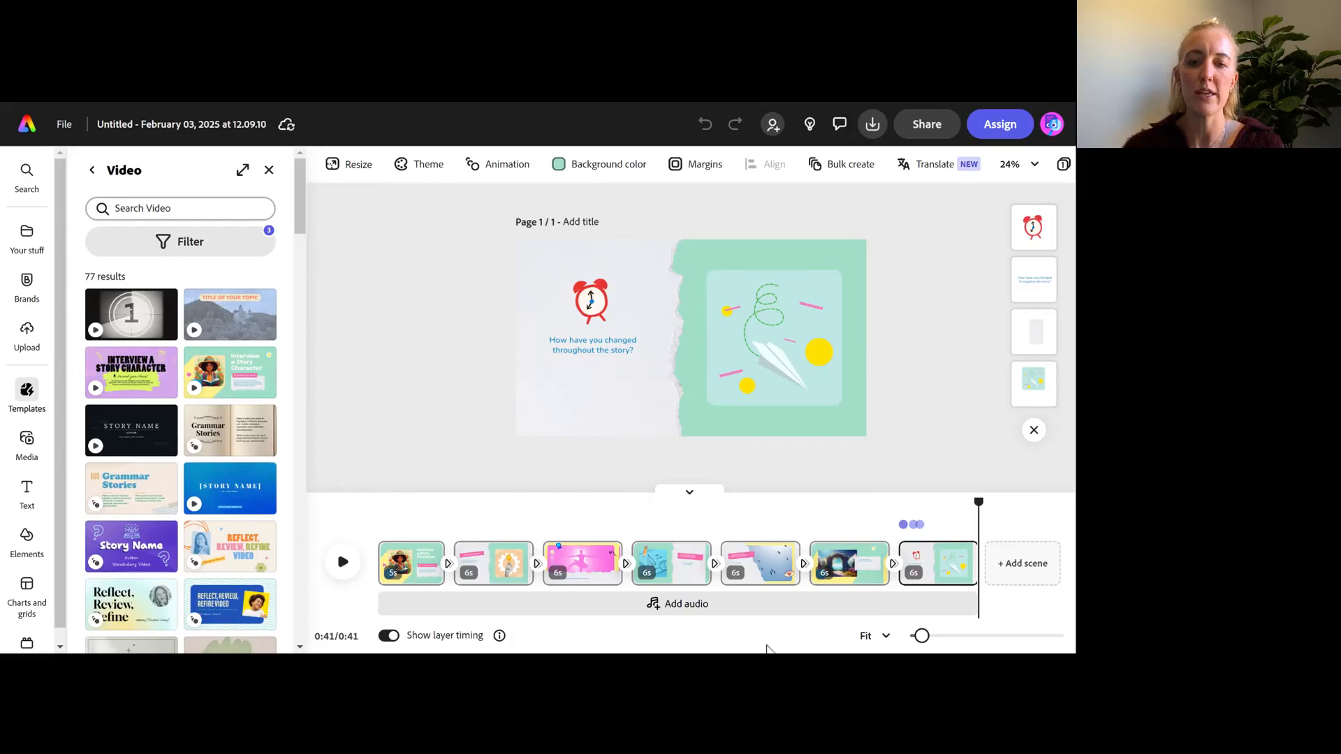
# - Open the audio library for the video and browse its sound effects and music categories
pyautogui.click(689, 609)
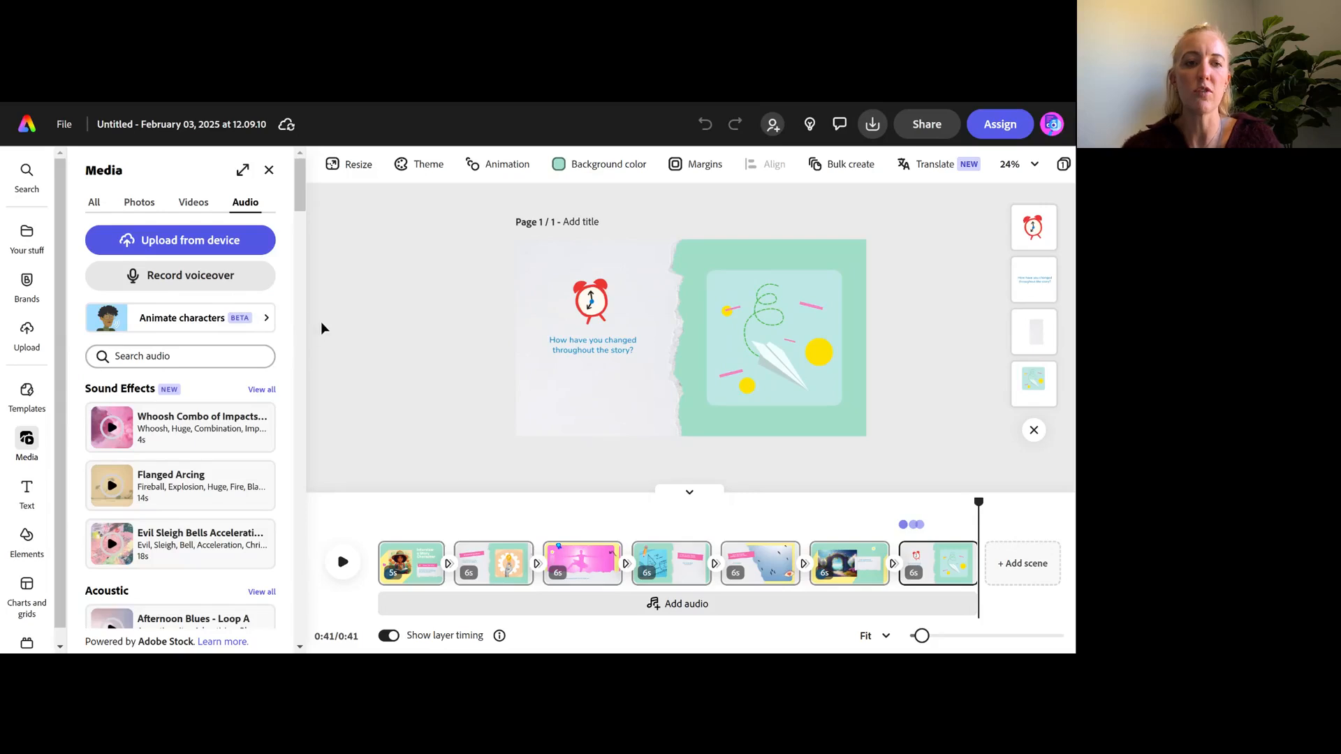
pyautogui.scroll(-10, 218, 497)
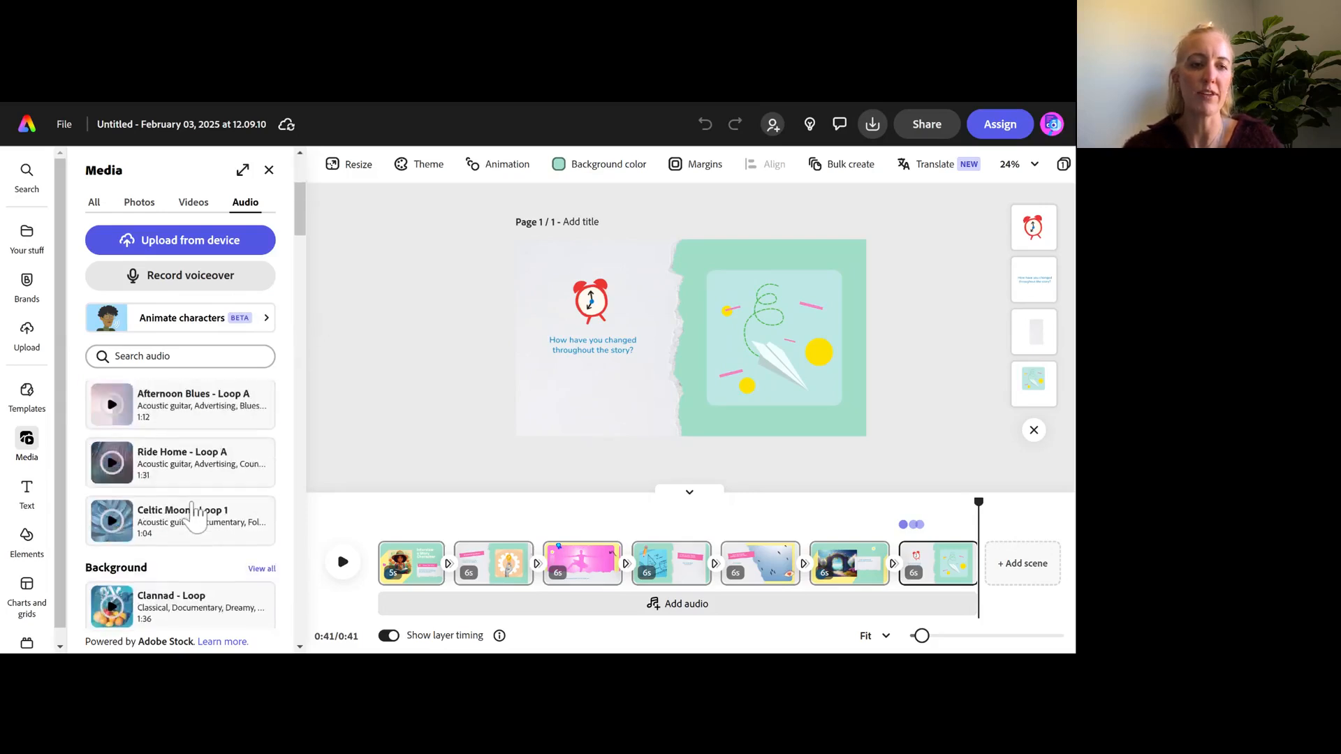
pyautogui.scroll(2, 188, 502)
pyautogui.scroll(-5, 167, 517)
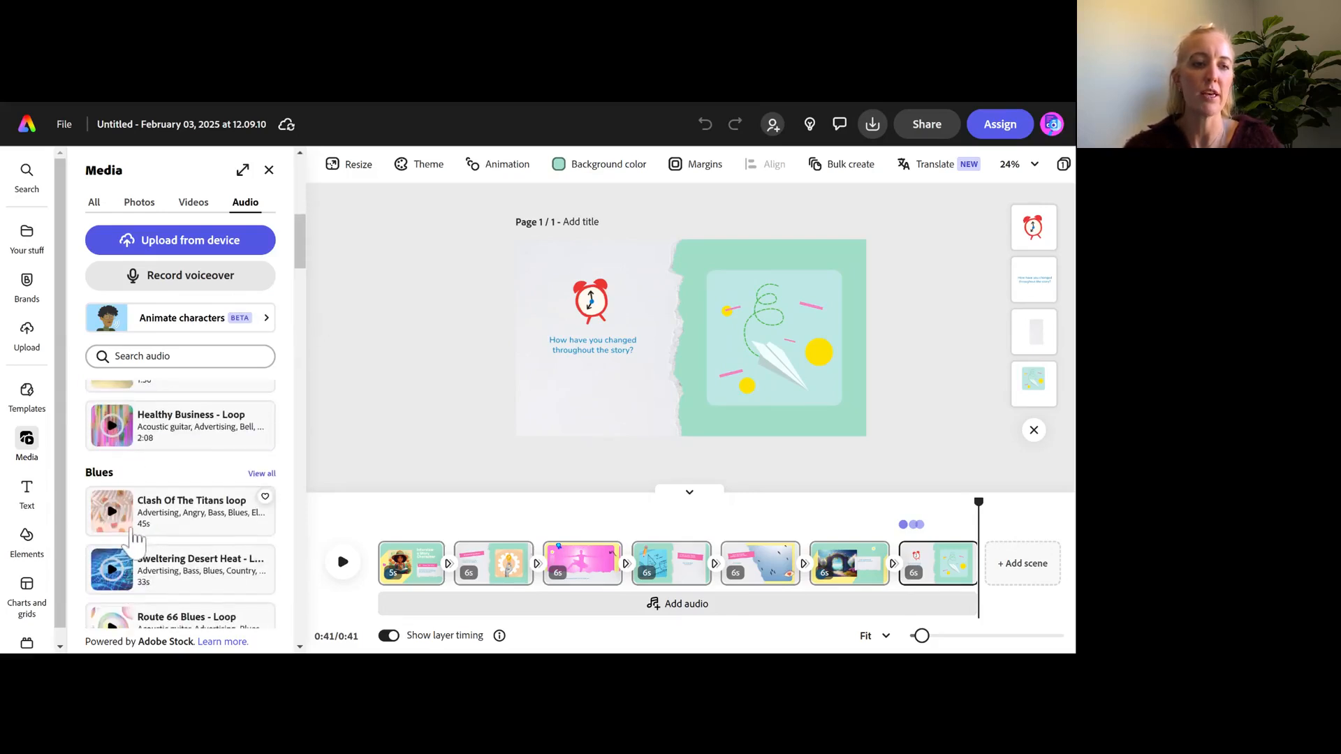
pyautogui.scroll(-2, 167, 489)
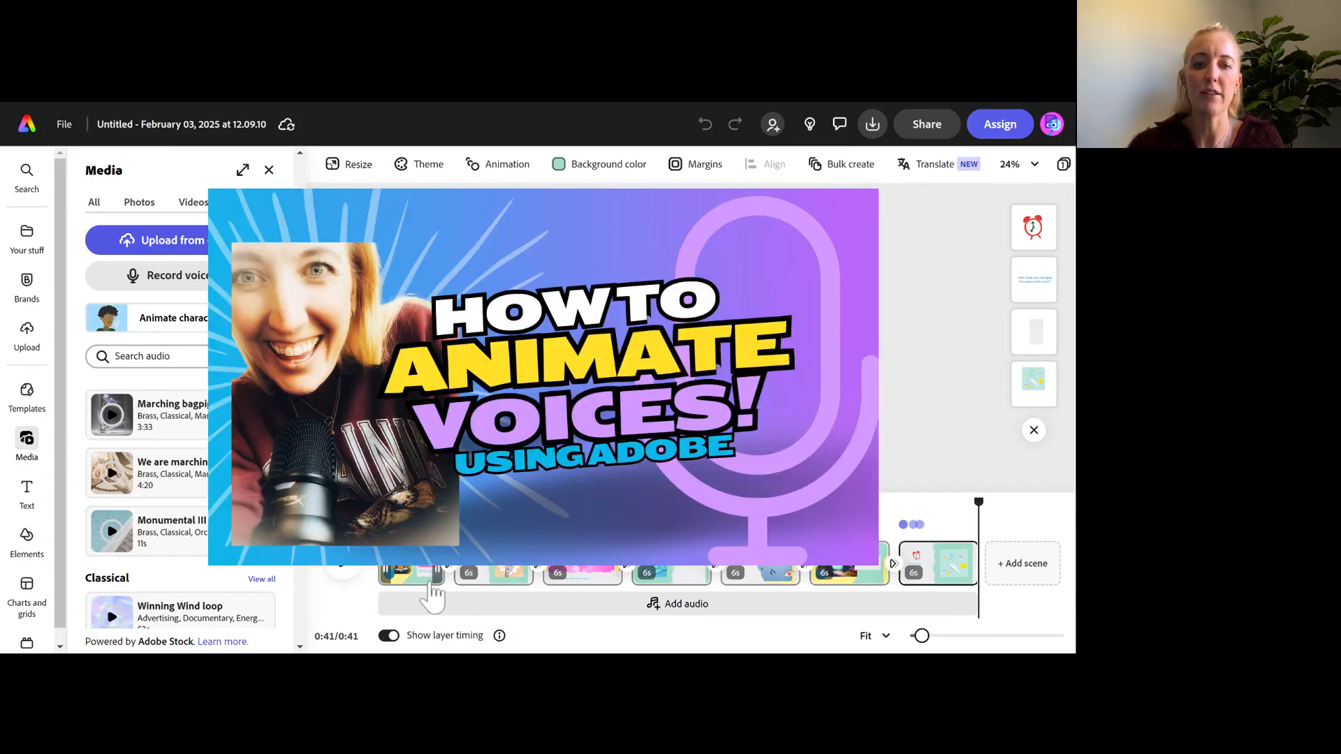
# - Change the first scene's title to read "Interview with MLK"
pyautogui.click(414, 581)
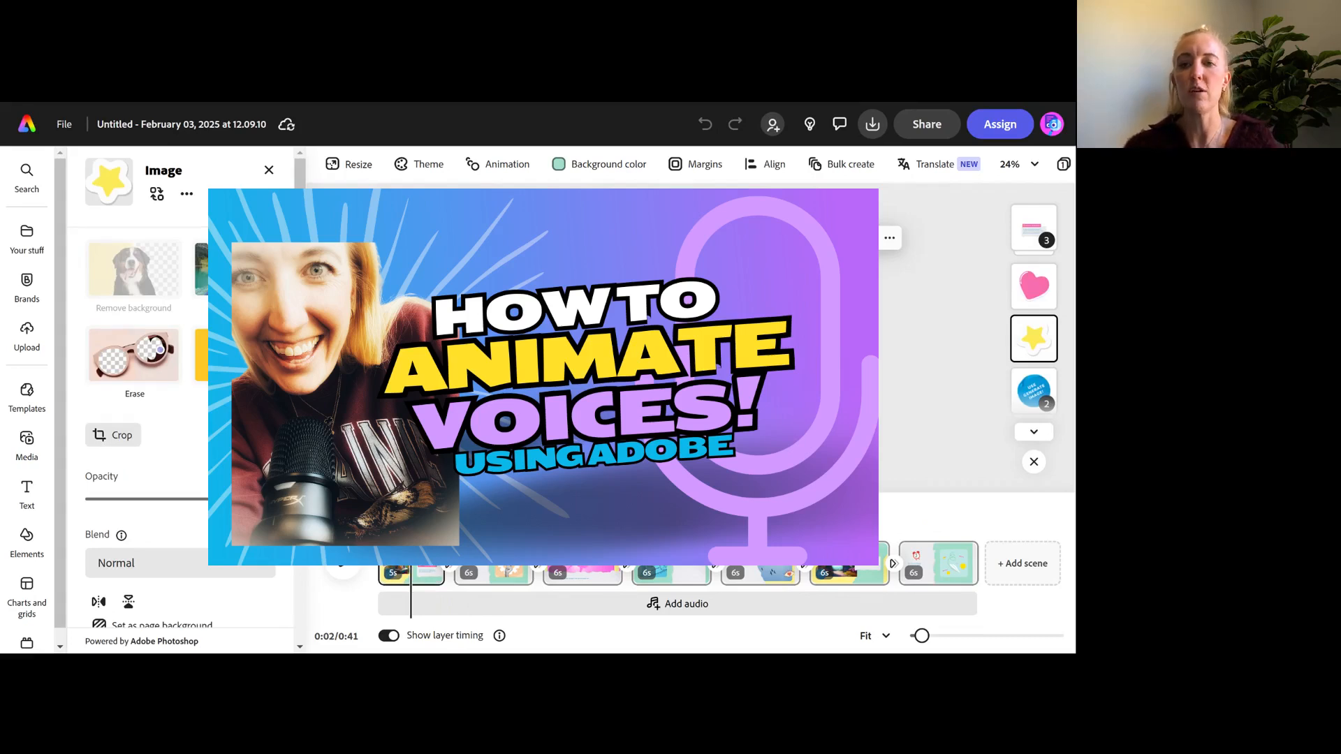
pyautogui.click(779, 305)
pyautogui.click(779, 305)
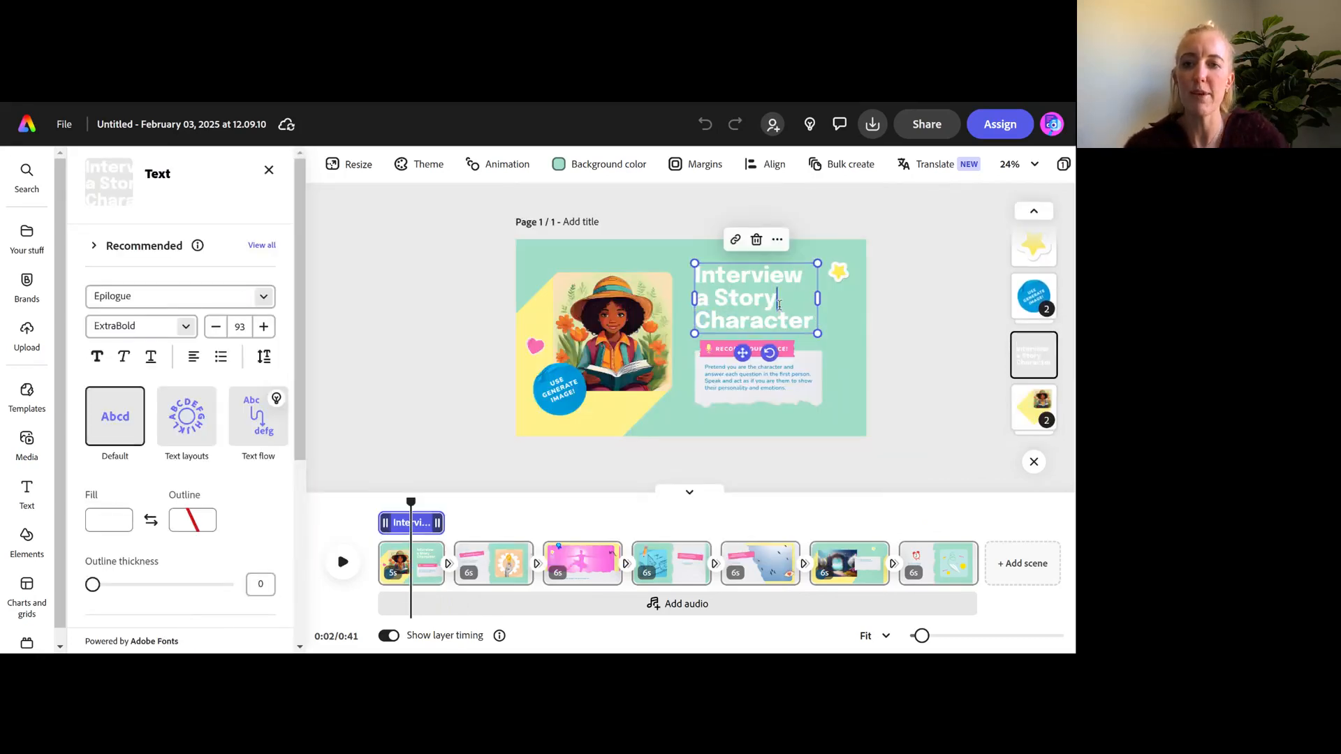
pyautogui.moveTo(811, 316); pyautogui.dragTo(713, 298)
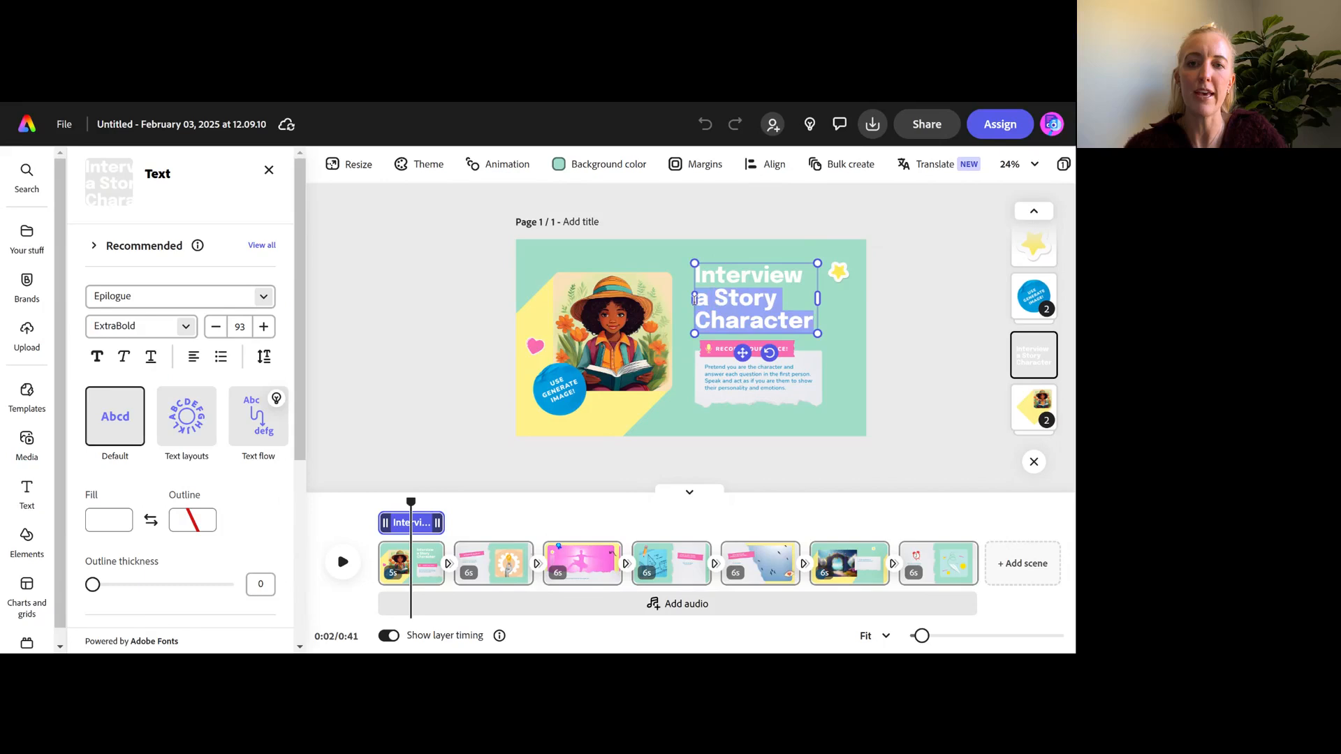
pyautogui.write('with MLK')
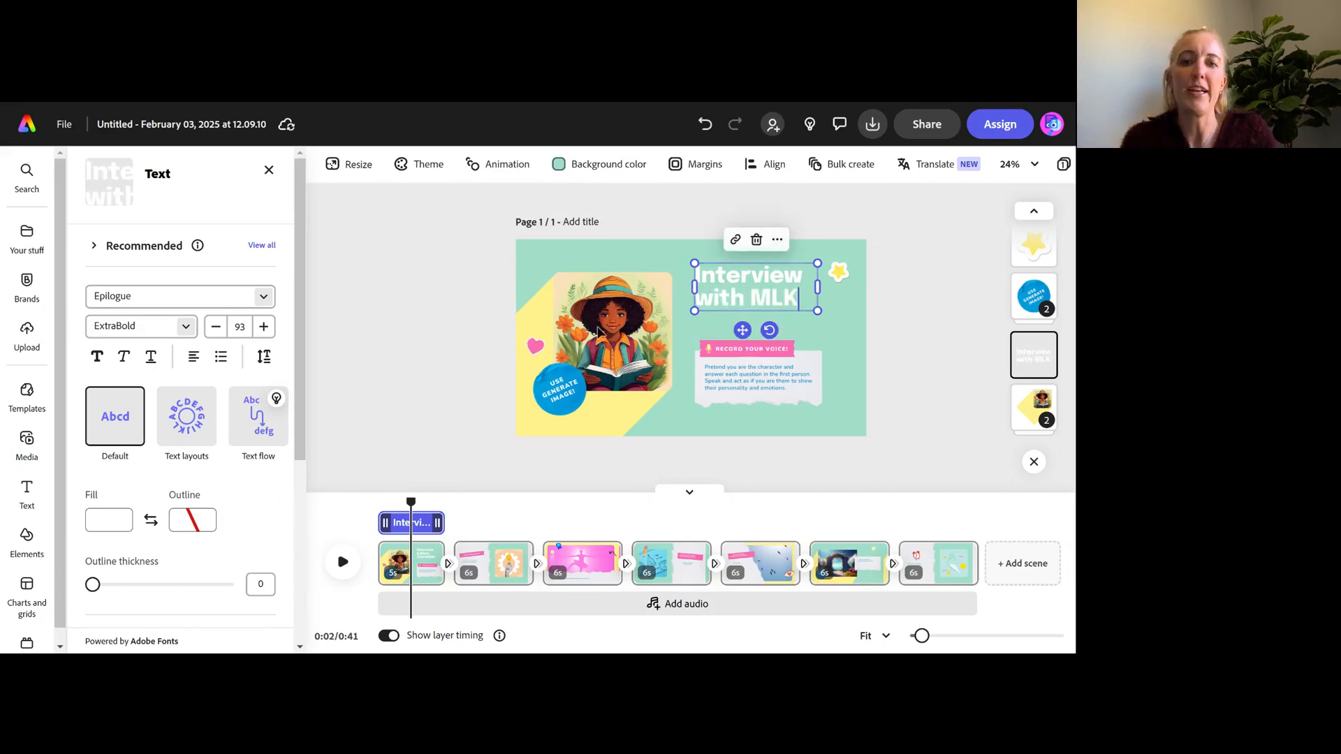
pyautogui.press('Escape')
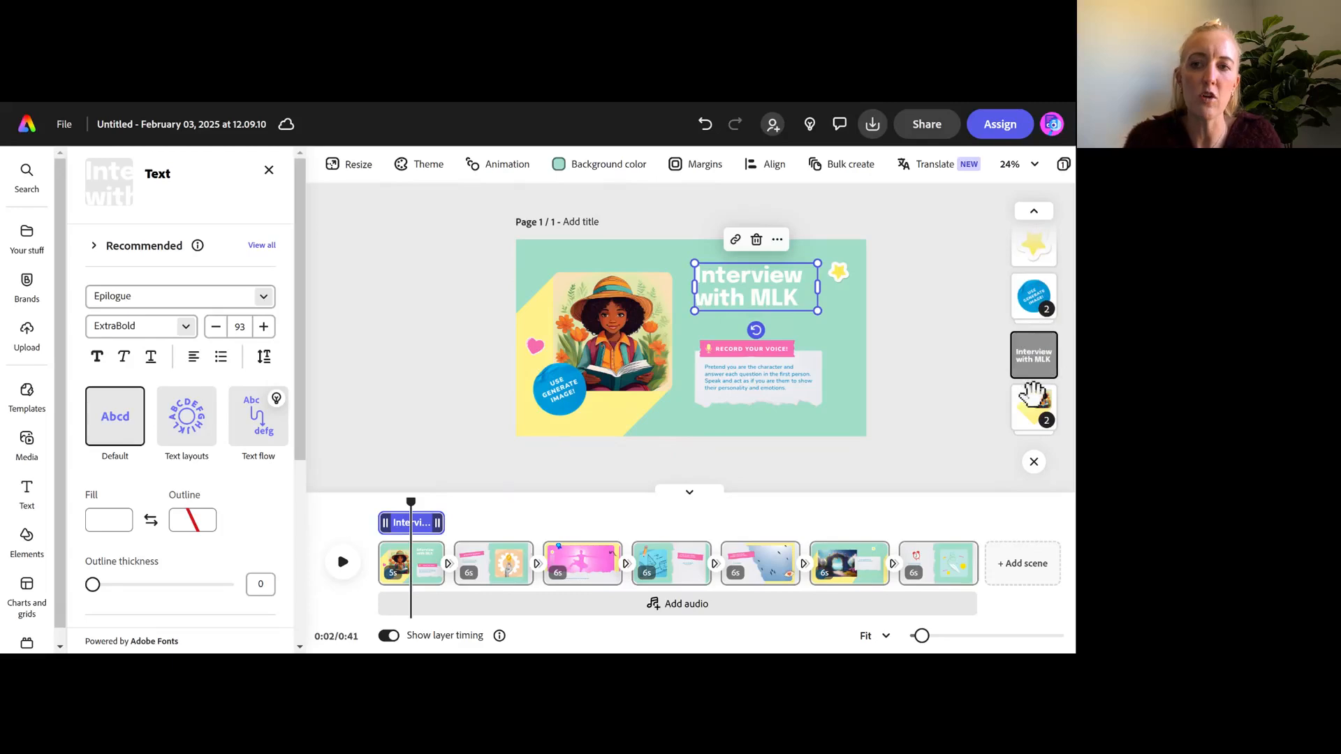
# - Delete the pink heart sticker from the first scene
pyautogui.click(1039, 212)
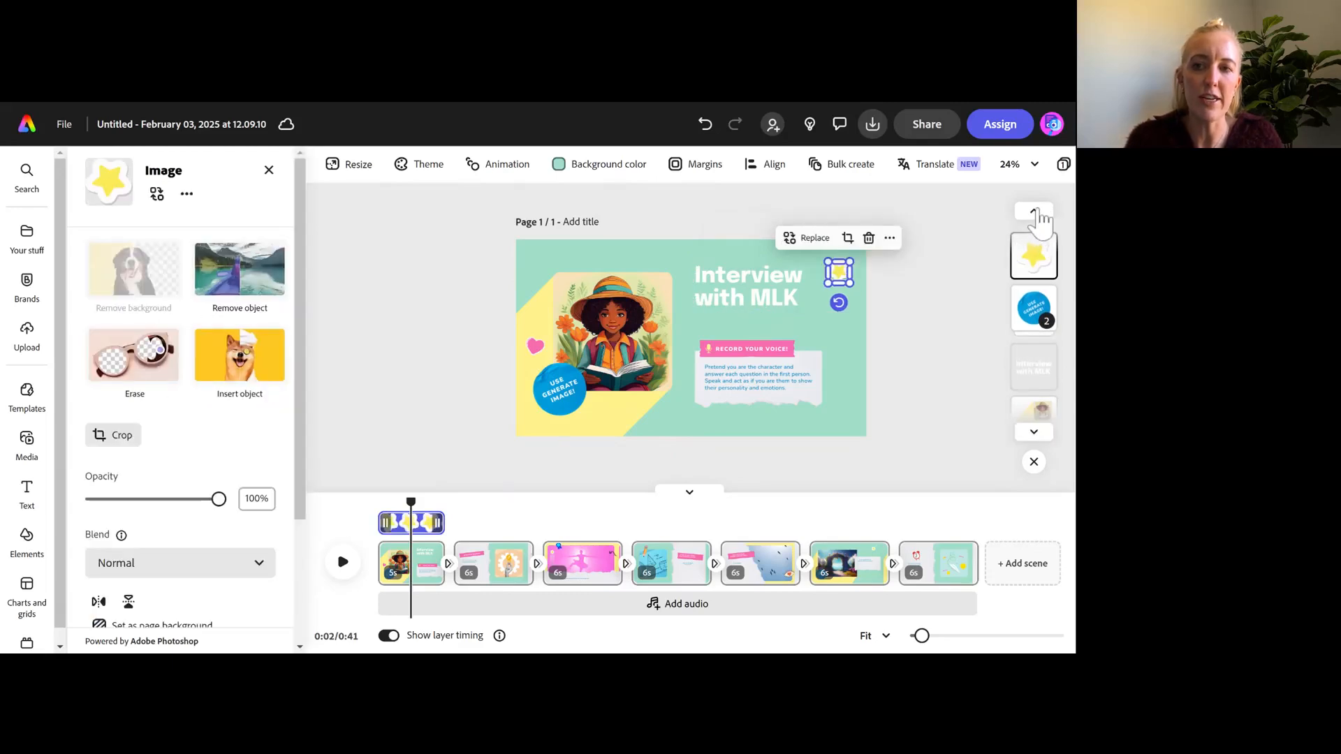
pyautogui.click(1036, 212)
pyautogui.click(1036, 257)
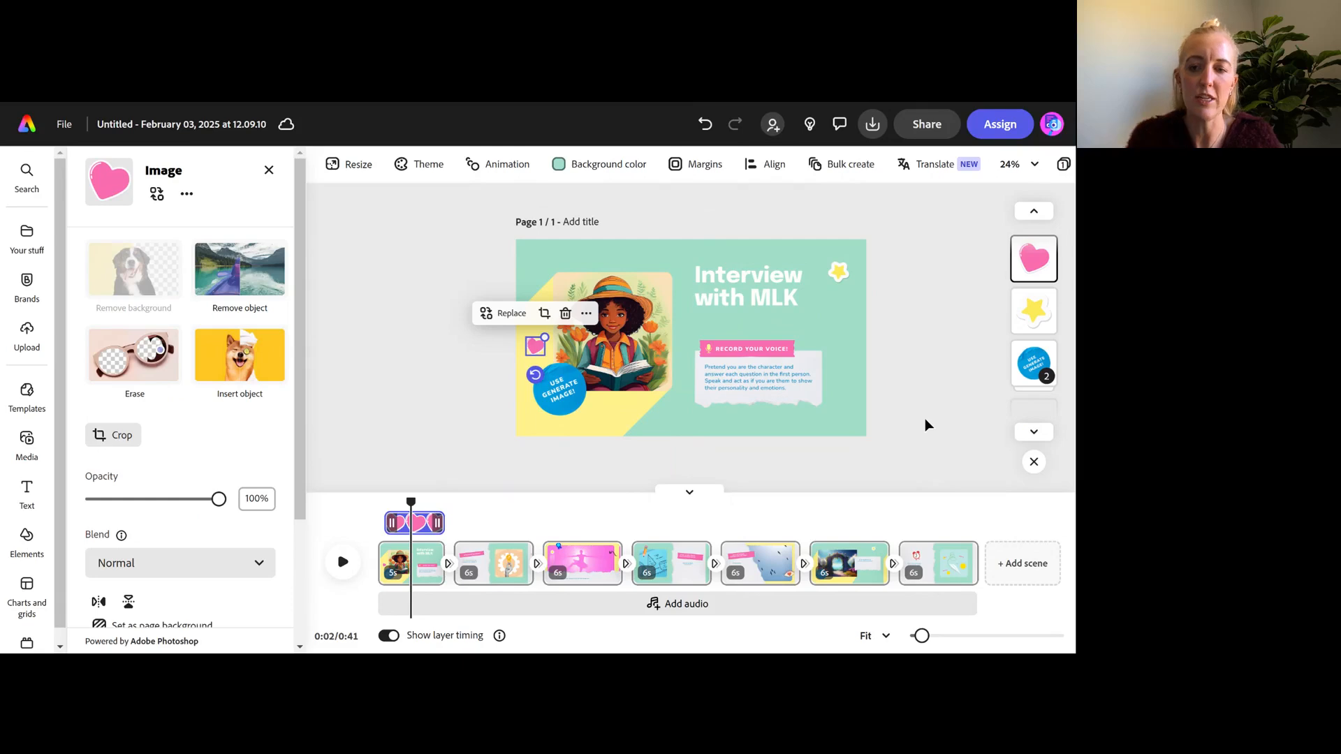
pyautogui.press('Delete')
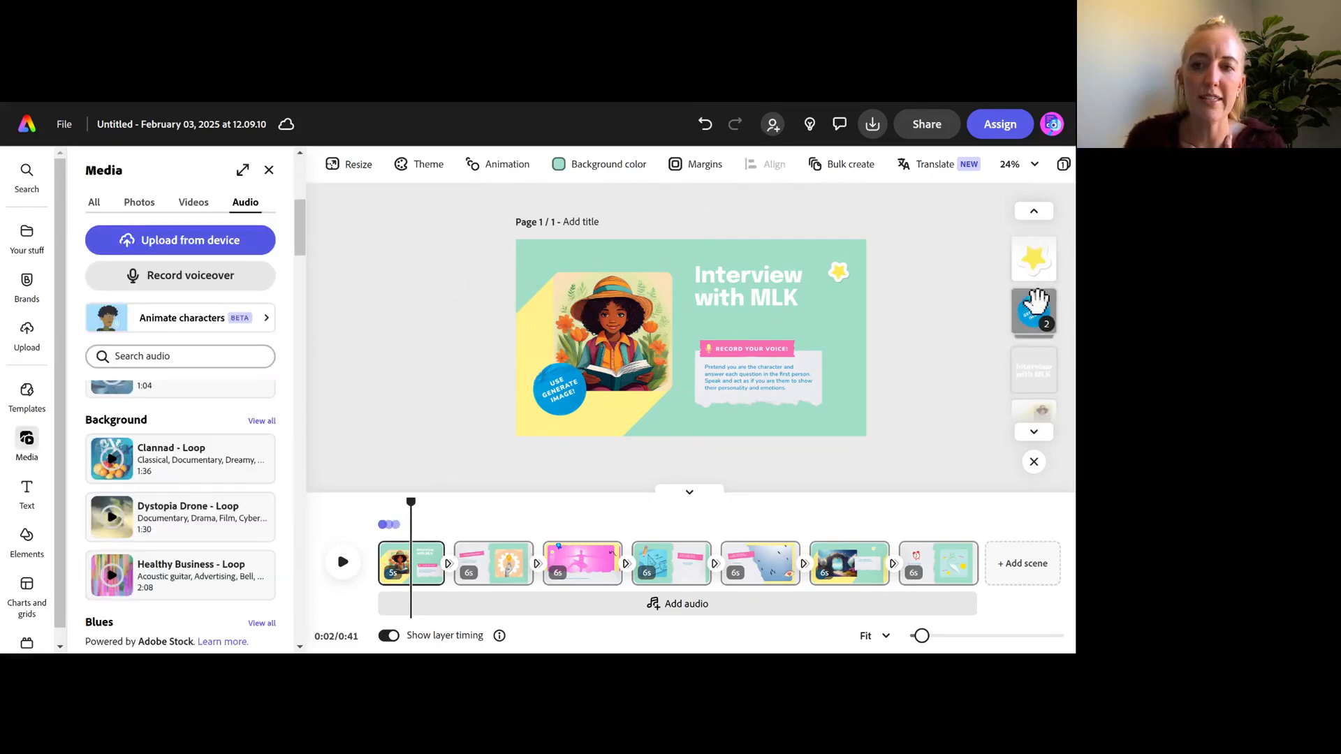
# - Replace the first scene's girl illustration with an AI-generated image using the prompt "pig flying around the moon with an oxygen tank"
pyautogui.click(1034, 312)
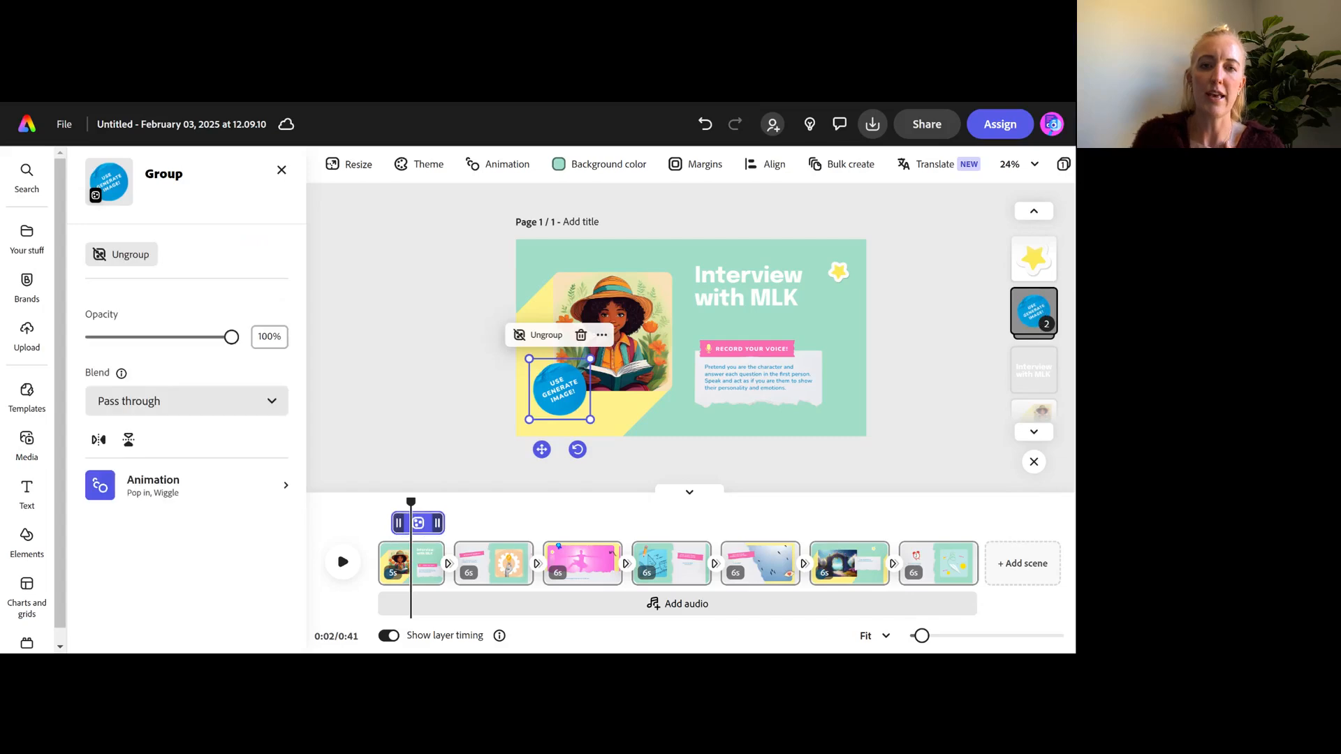
pyautogui.click(624, 320)
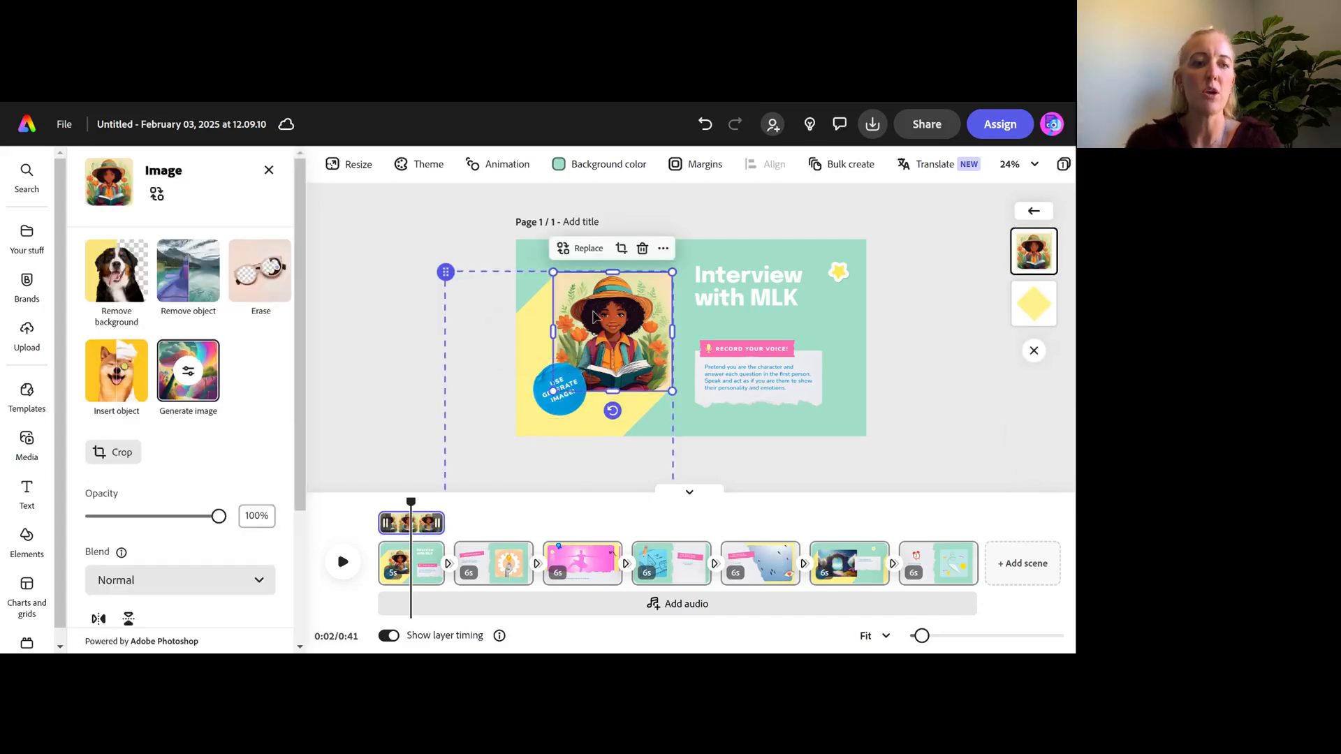
pyautogui.click(189, 371)
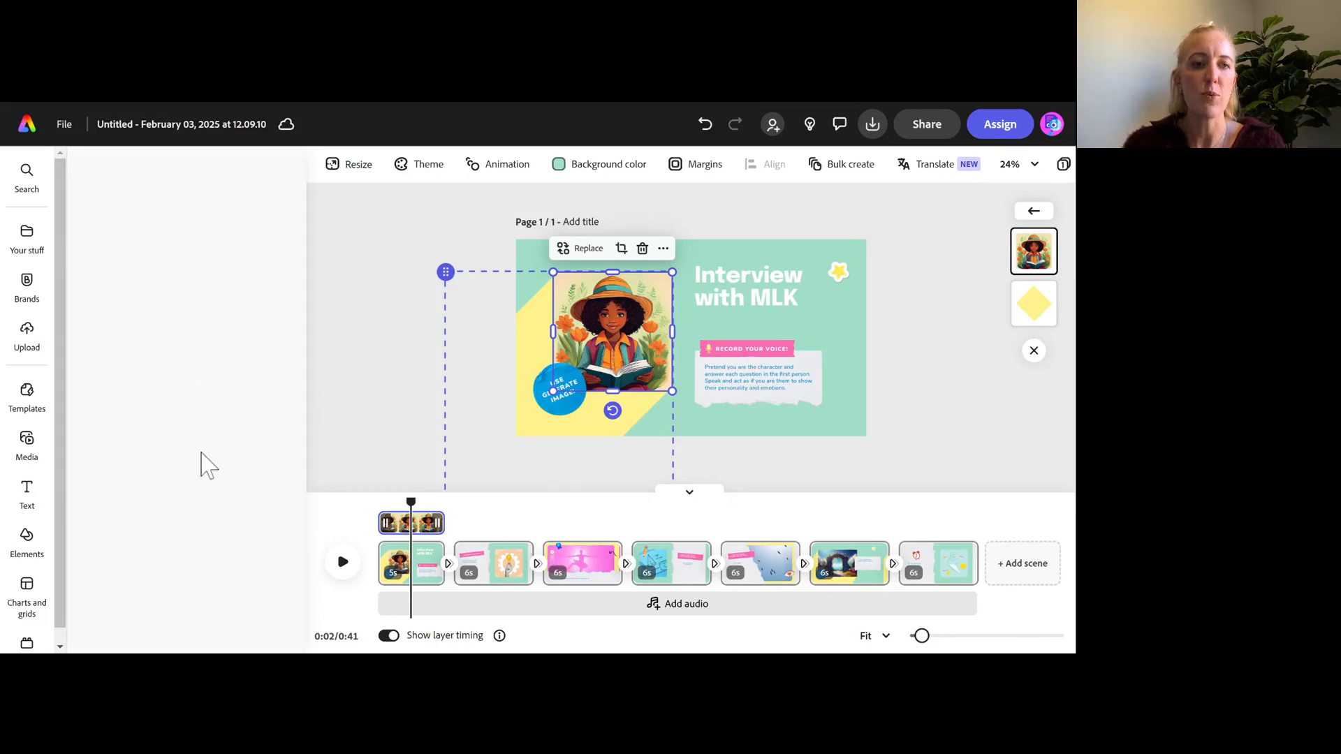
pyautogui.moveTo(166, 288); pyautogui.dragTo(84, 244)
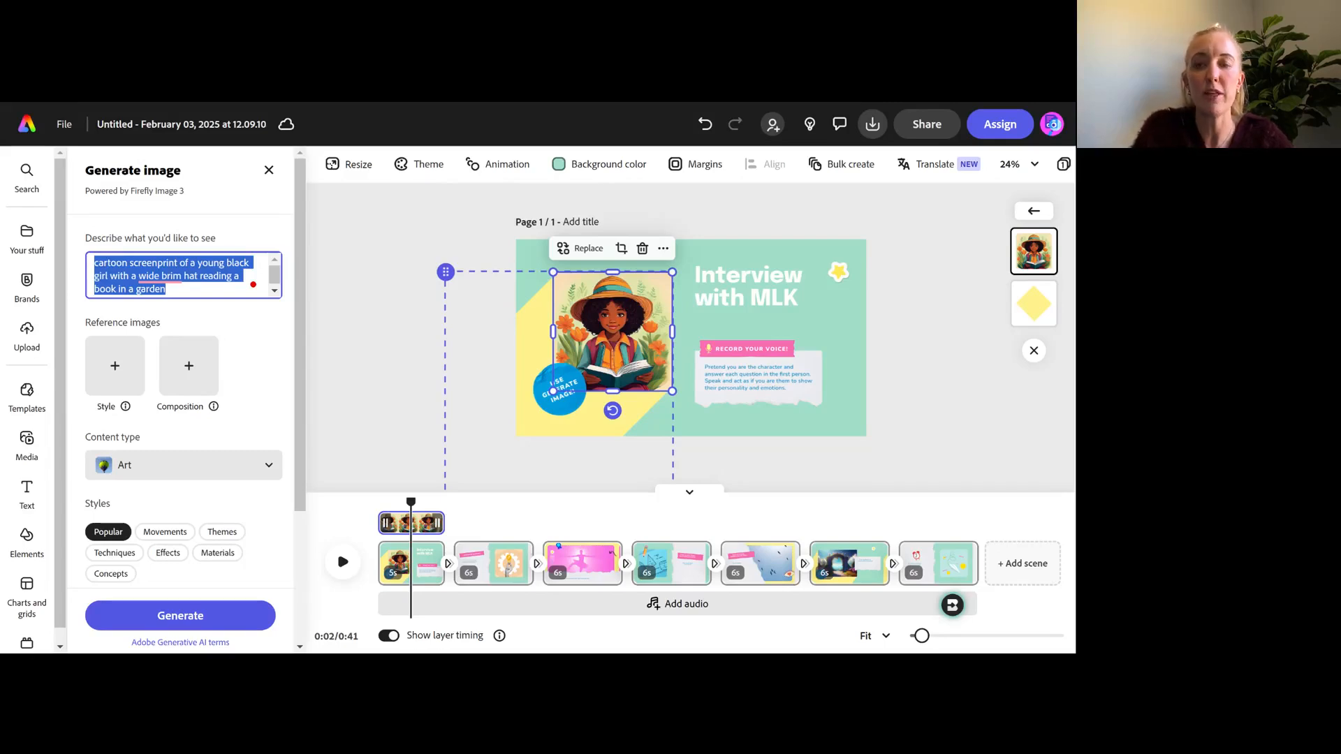
pyautogui.write('P')
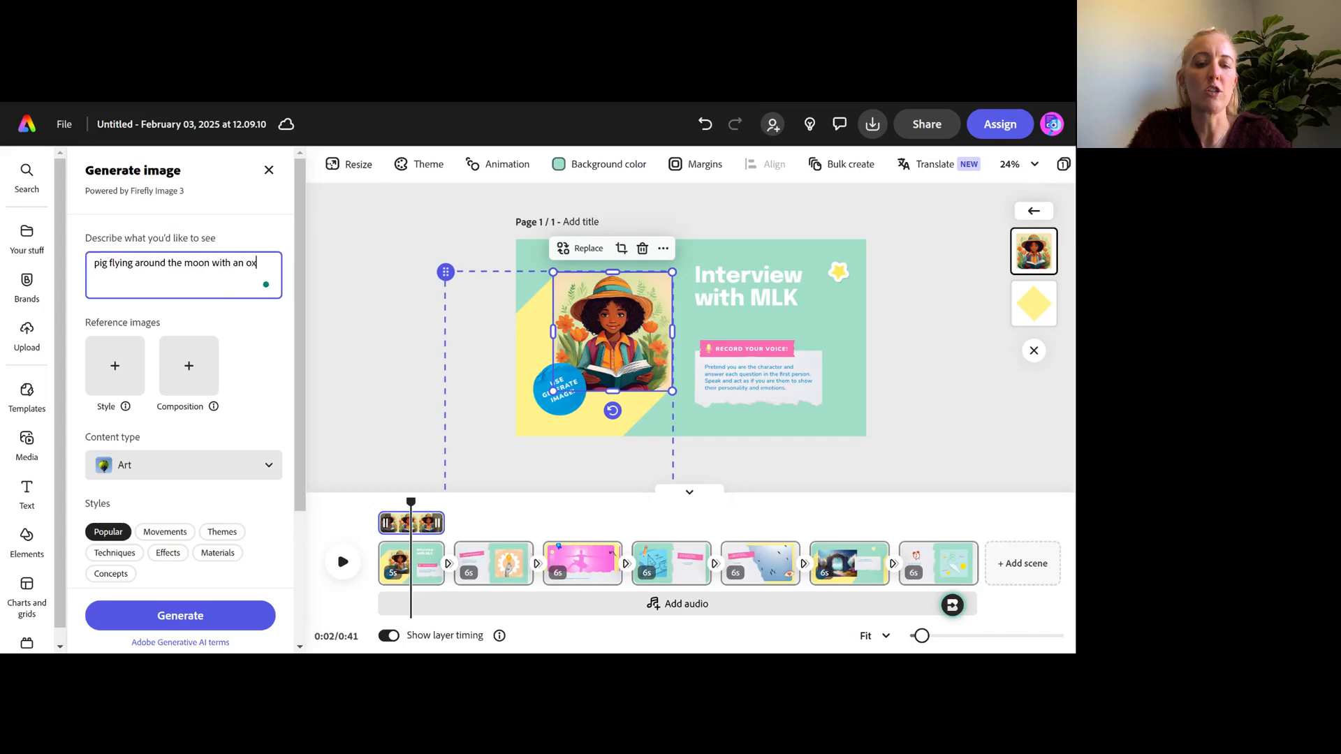
pyautogui.write('ig flying around the moon with an oxygen tank')
pyautogui.press('Return')
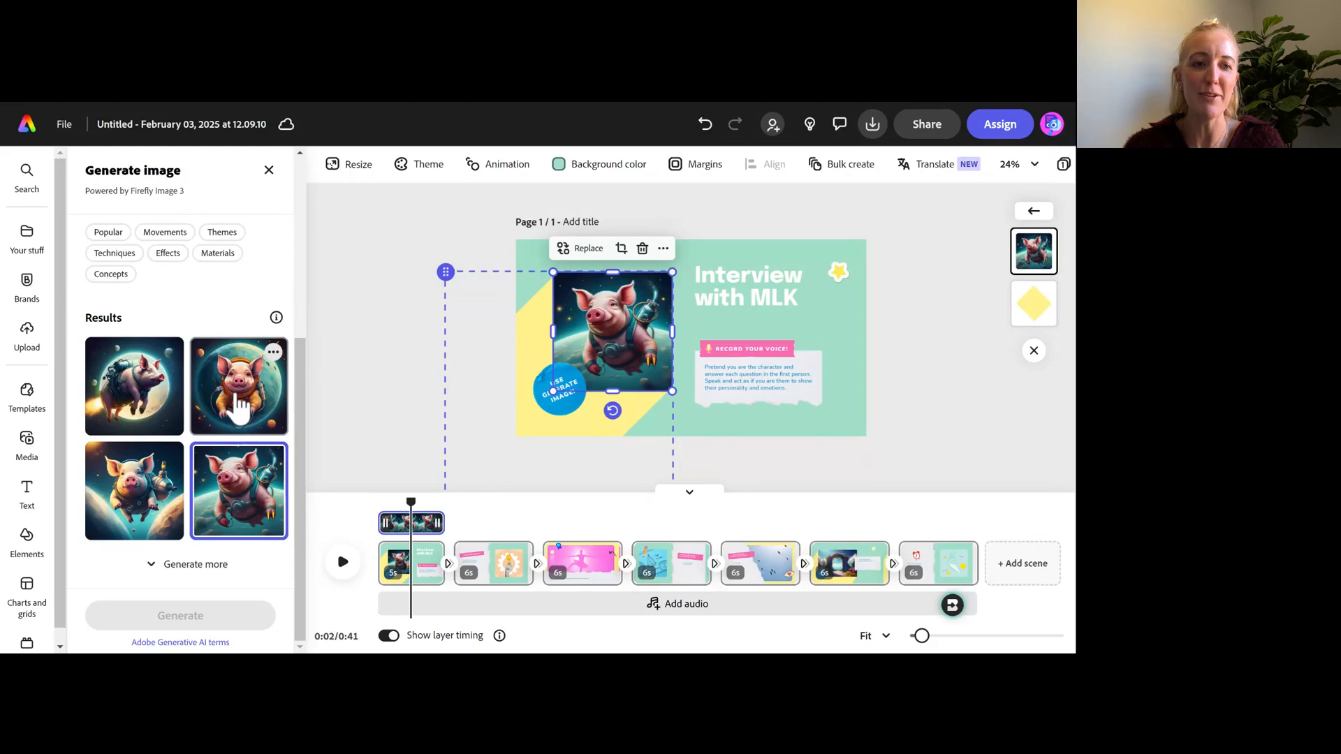
# - Replace the light bulb image in the second scene with the Wellness stock photo of hands holding a salad bowl
pyautogui.click(500, 580)
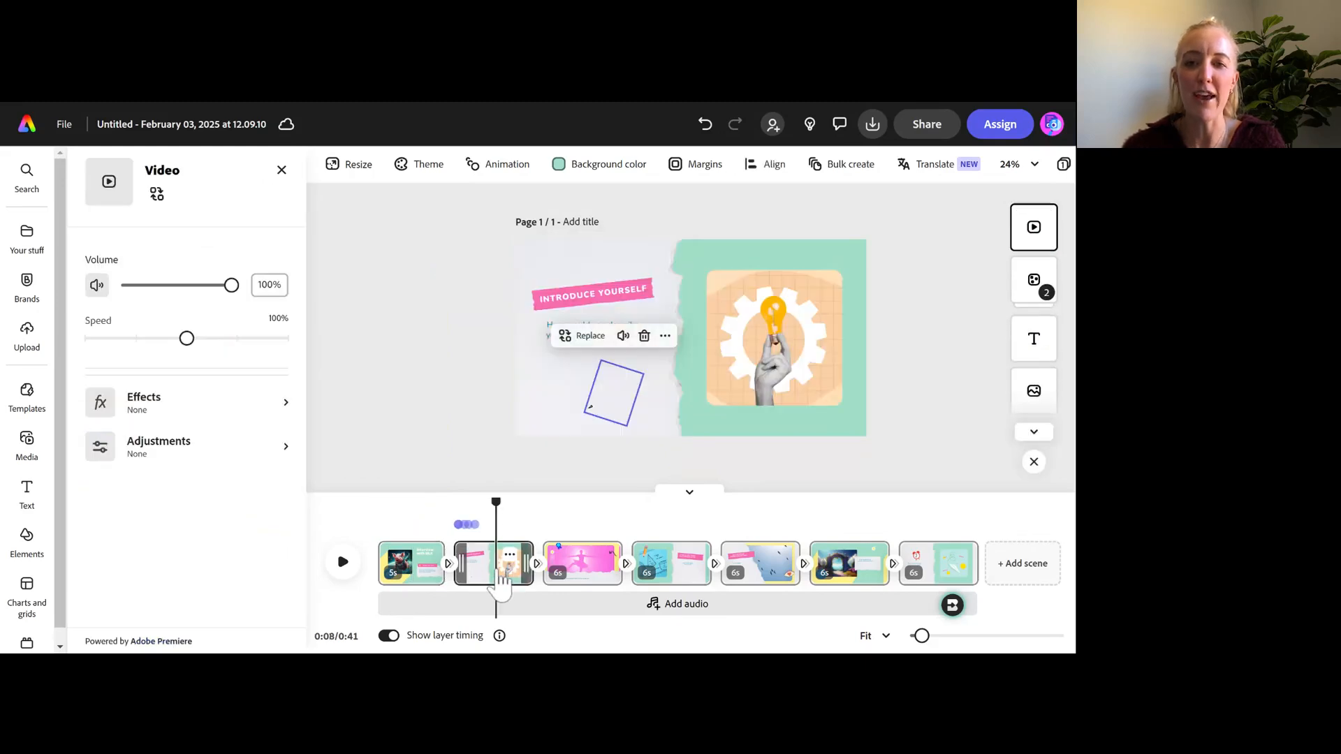
pyautogui.click(774, 324)
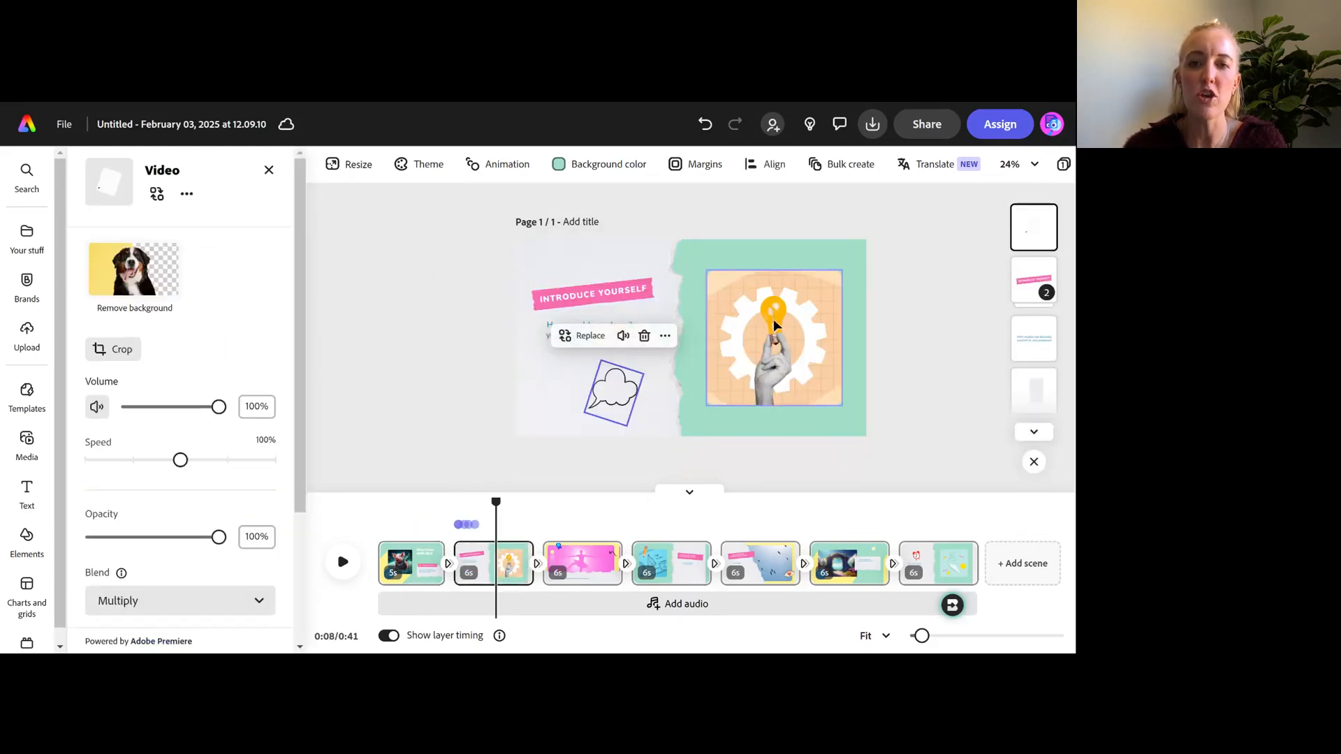
pyautogui.click(775, 325)
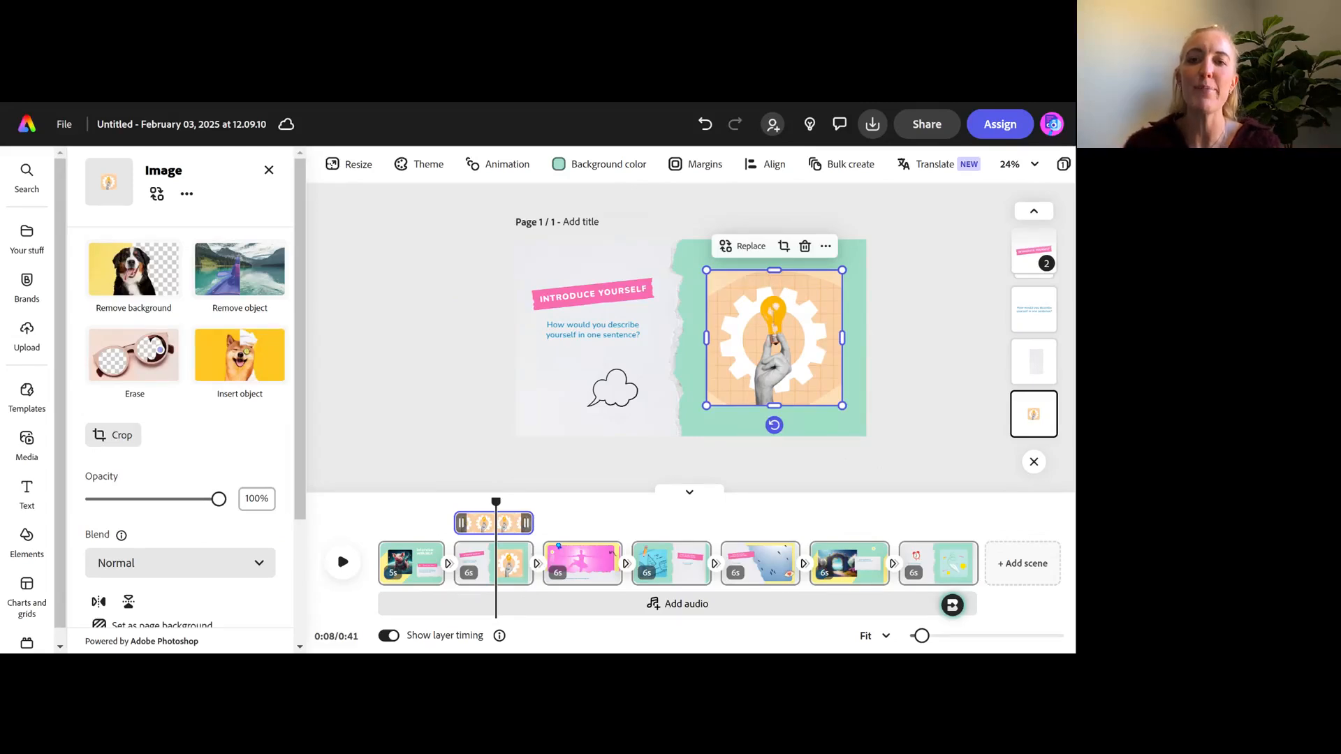
pyautogui.click(744, 248)
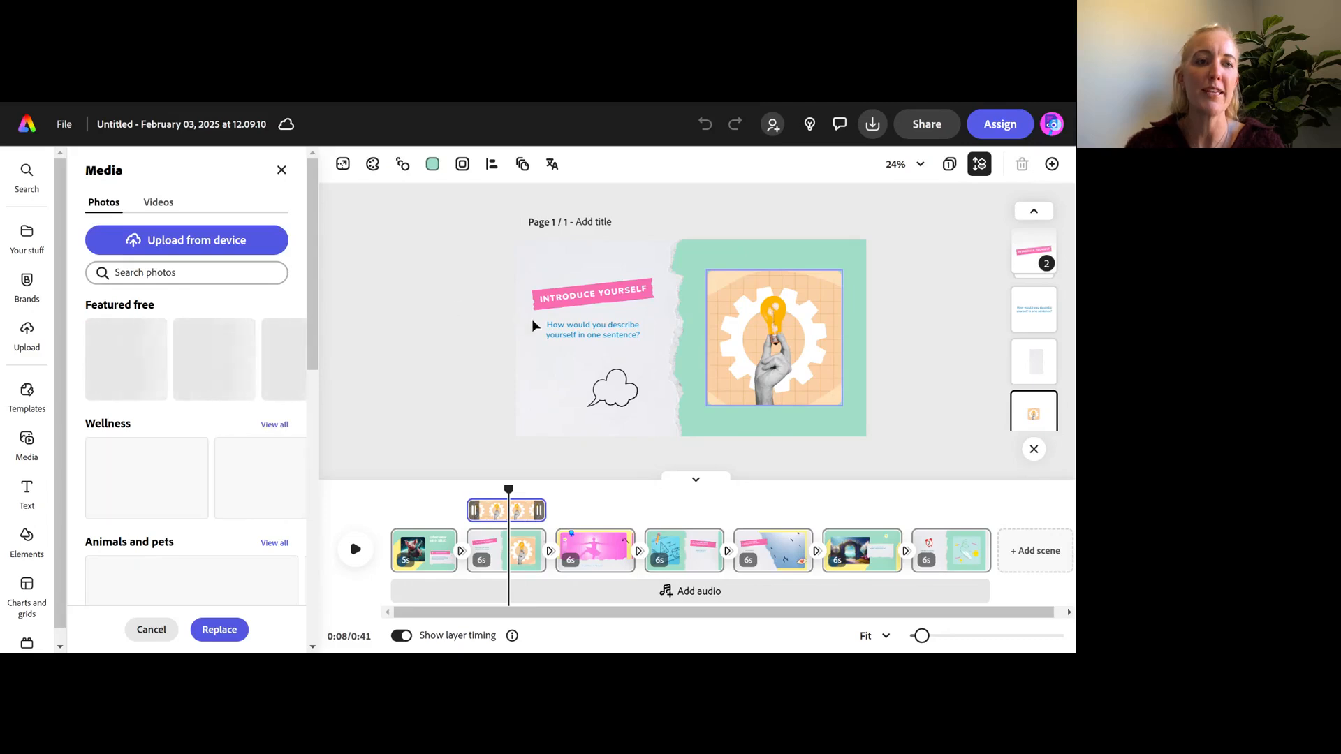
pyautogui.scroll(-1, 143, 412)
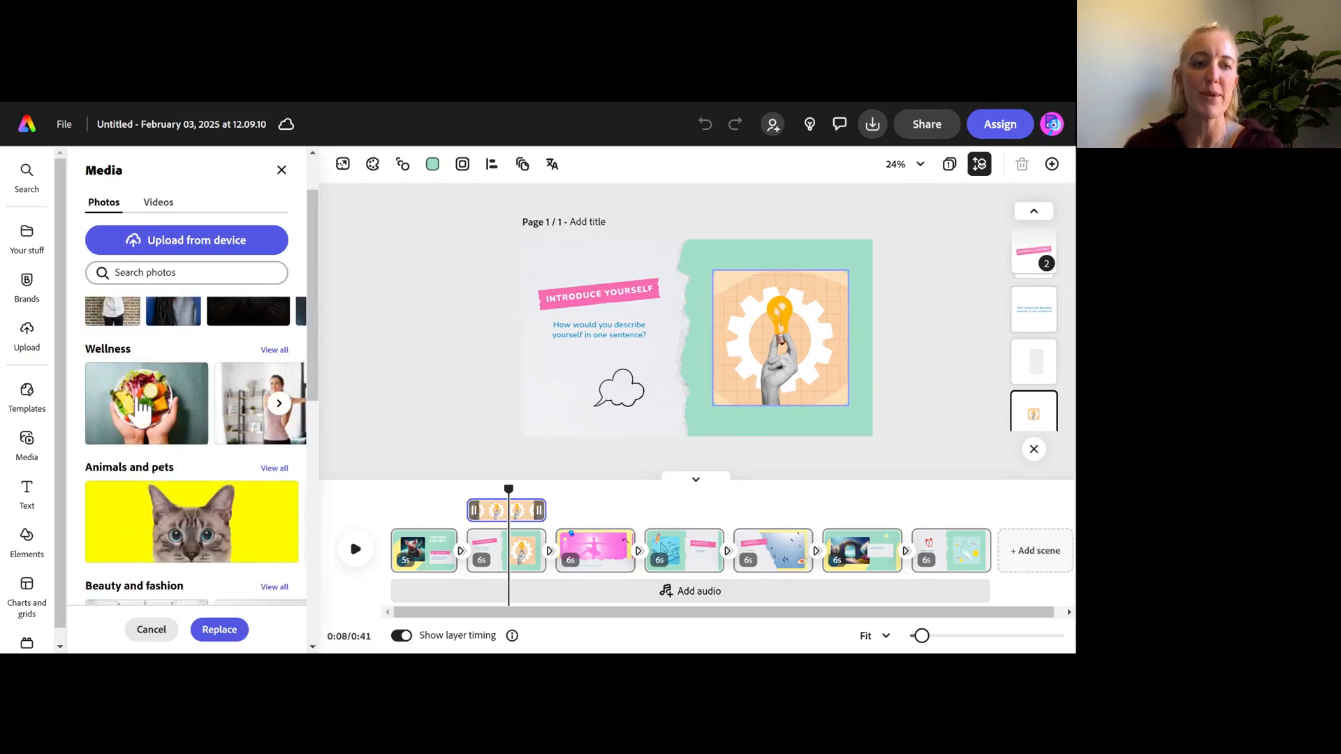
pyautogui.click(143, 409)
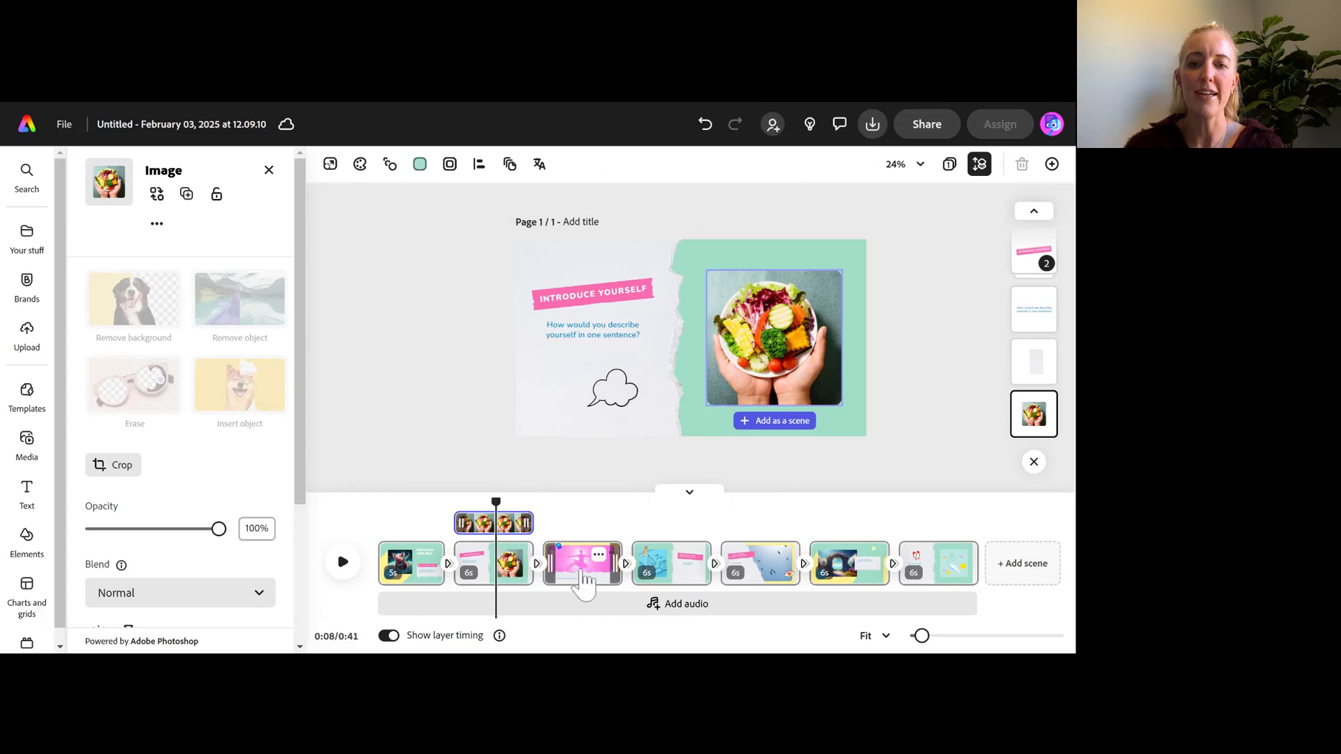
# - Replace the third scene's dancer video with the Seasonal stock video of a snow-covered forest
pyautogui.click(582, 574)
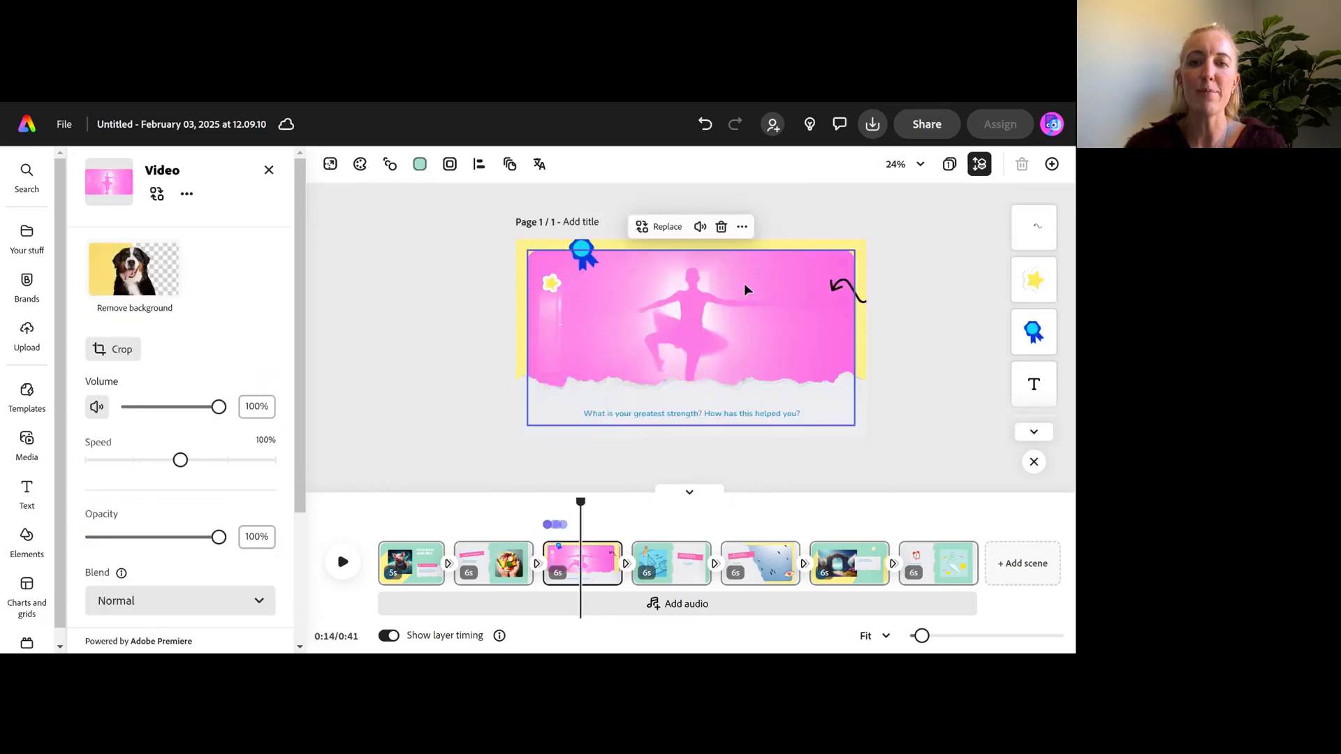
pyautogui.click(678, 286)
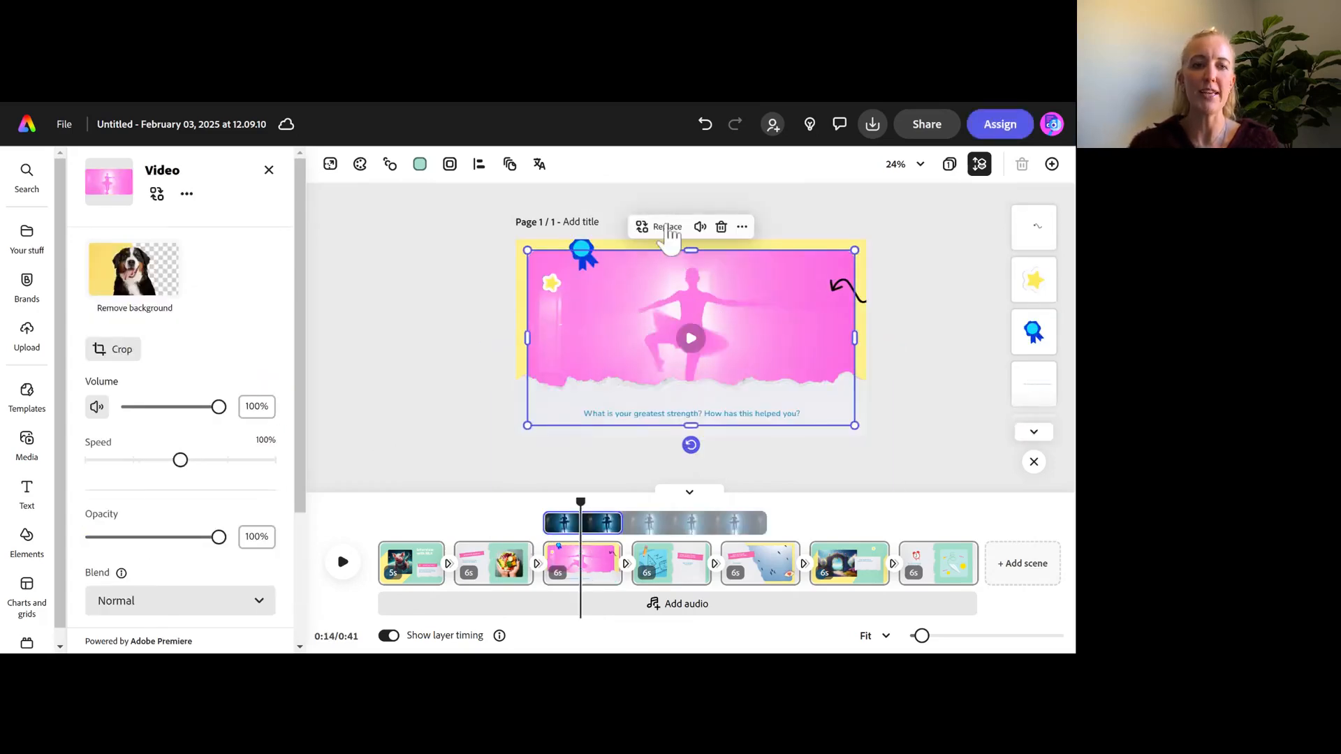
pyautogui.click(661, 226)
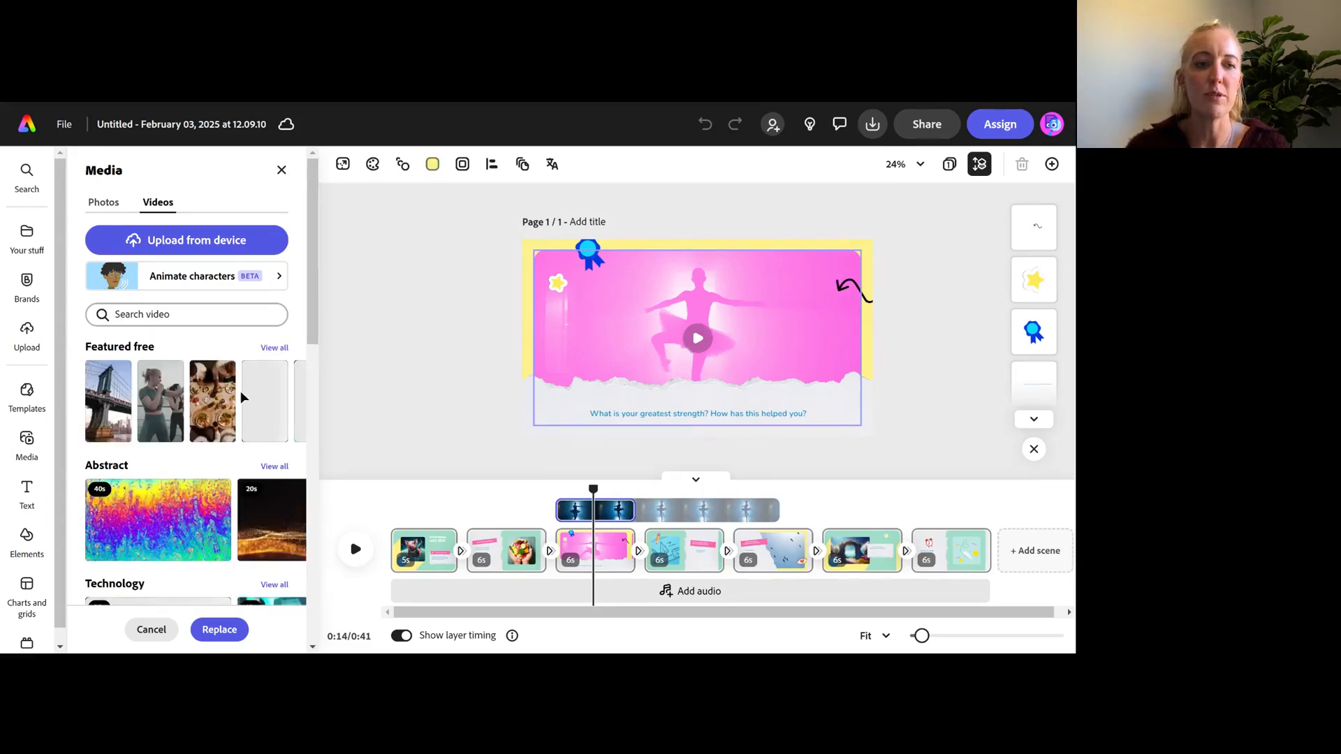
pyautogui.scroll(-1, 246, 405)
pyautogui.scroll(1, 246, 405)
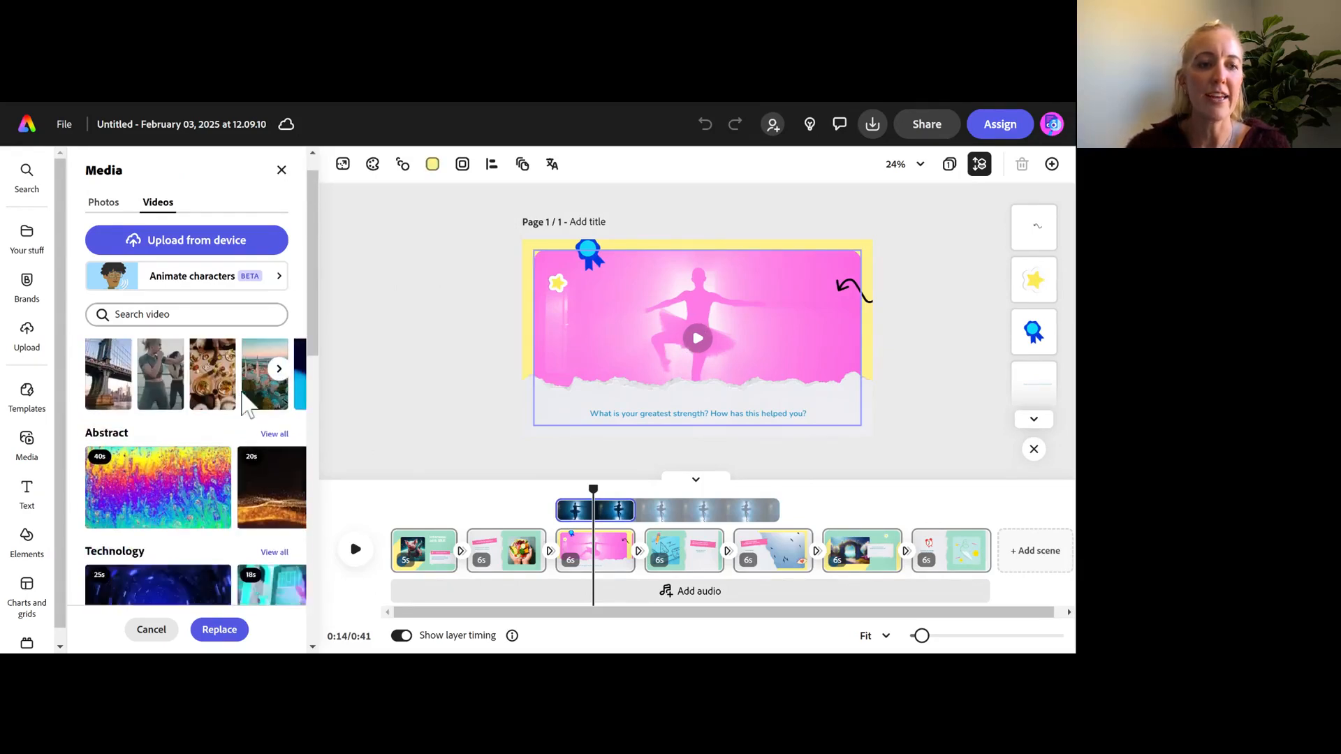
pyautogui.scroll(-5, 248, 404)
pyautogui.scroll(1, 249, 405)
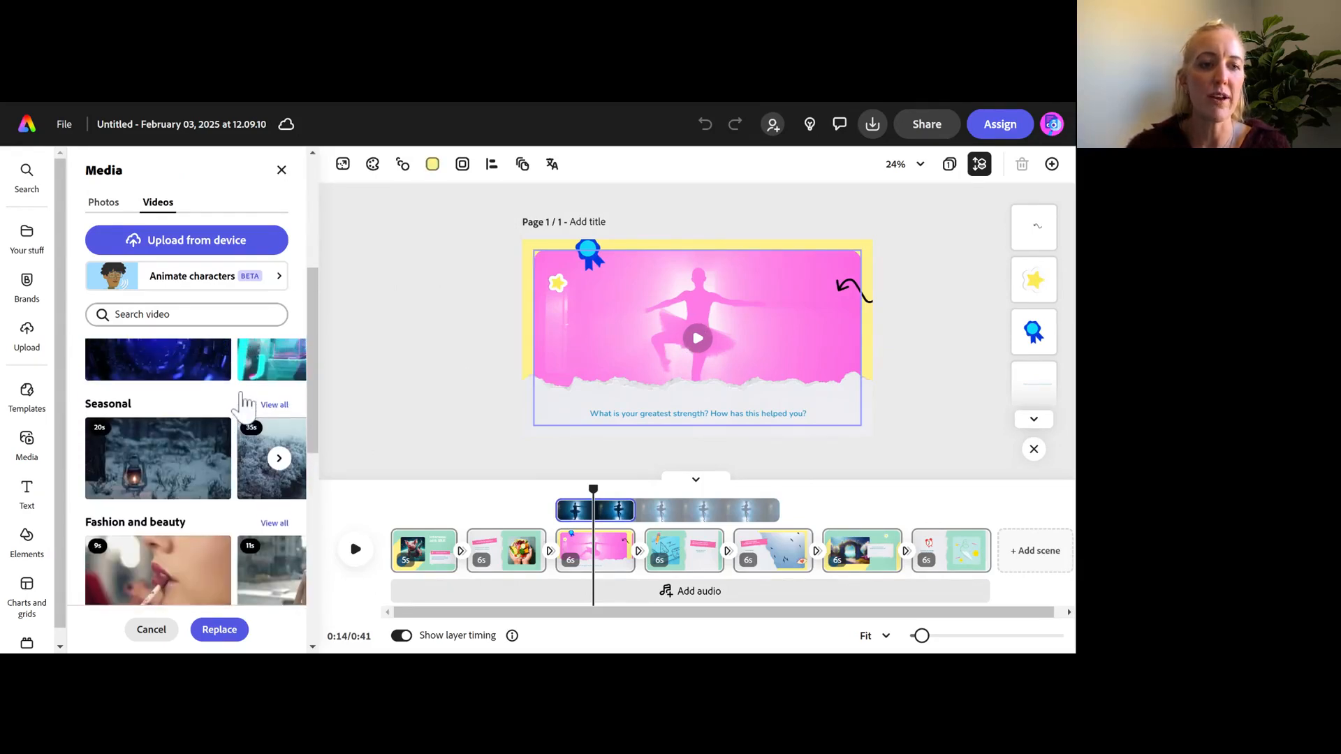
pyautogui.click(279, 458)
pyautogui.click(182, 464)
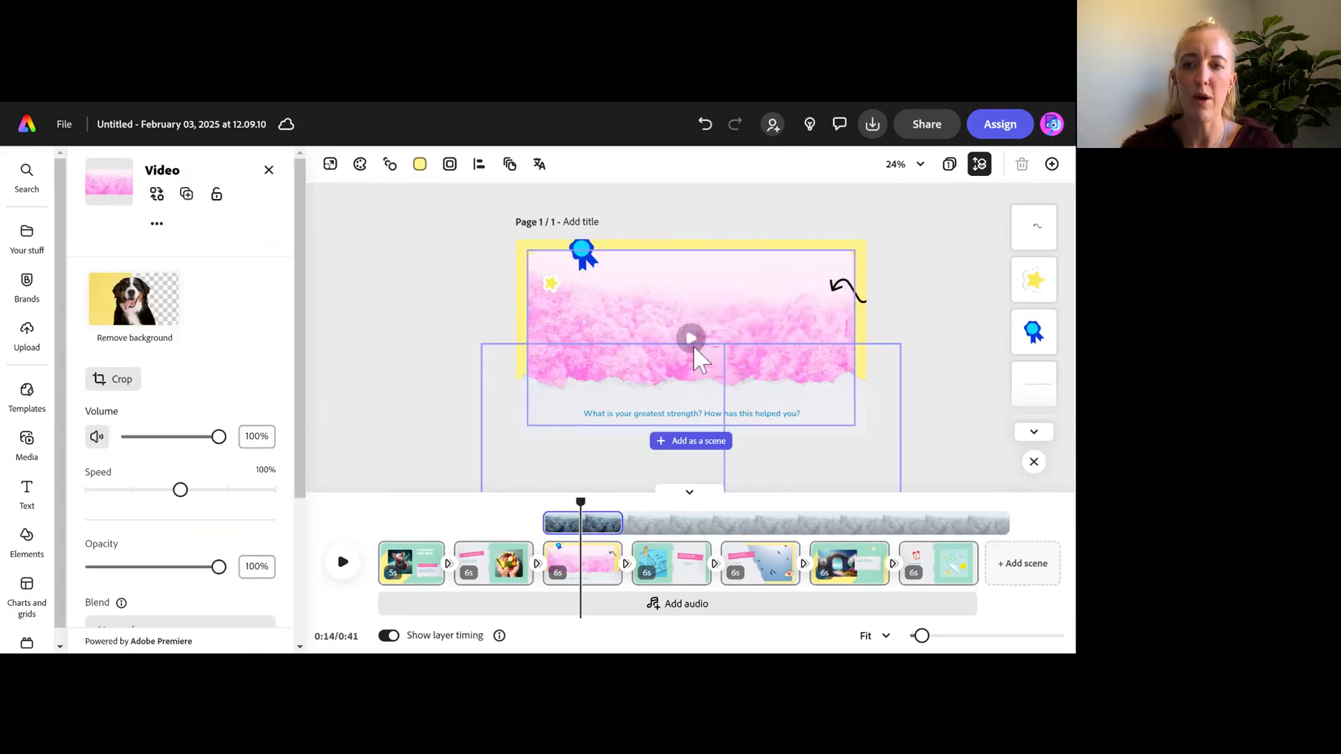
# - Try out different effects on the third scene's forest video, ending with the light purple duotone
pyautogui.scroll(-3, 91, 465)
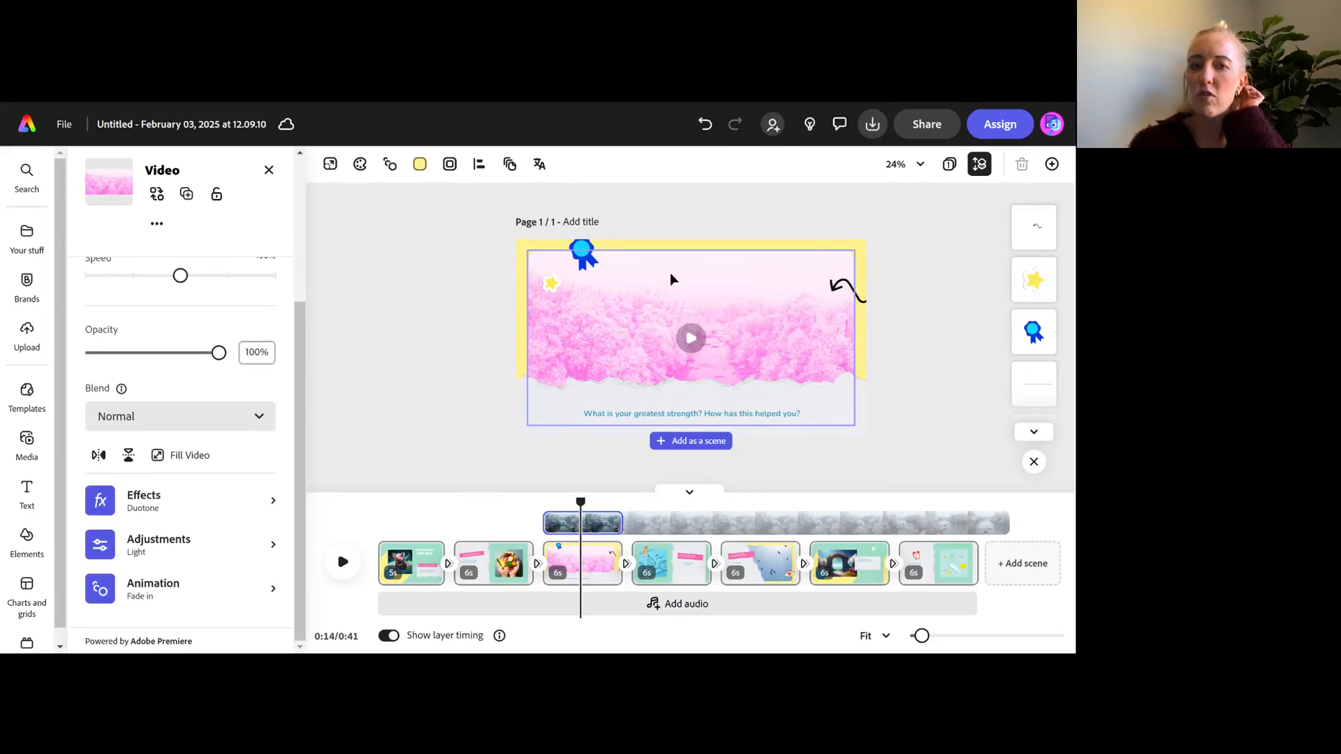
pyautogui.moveTo(784, 314)
pyautogui.mouseDown()
pyautogui.moveTo(778, 302)
pyautogui.moveTo(782, 318)
pyautogui.mouseUp()
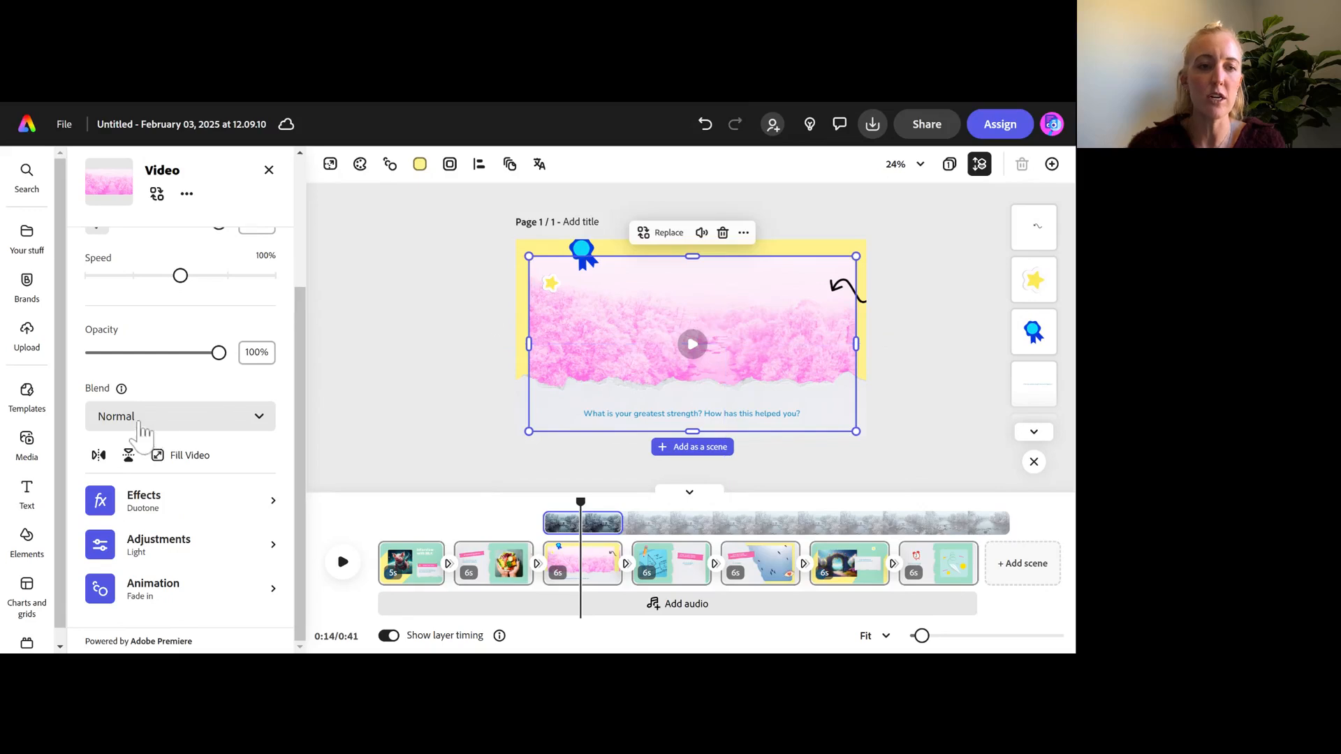
pyautogui.click(269, 510)
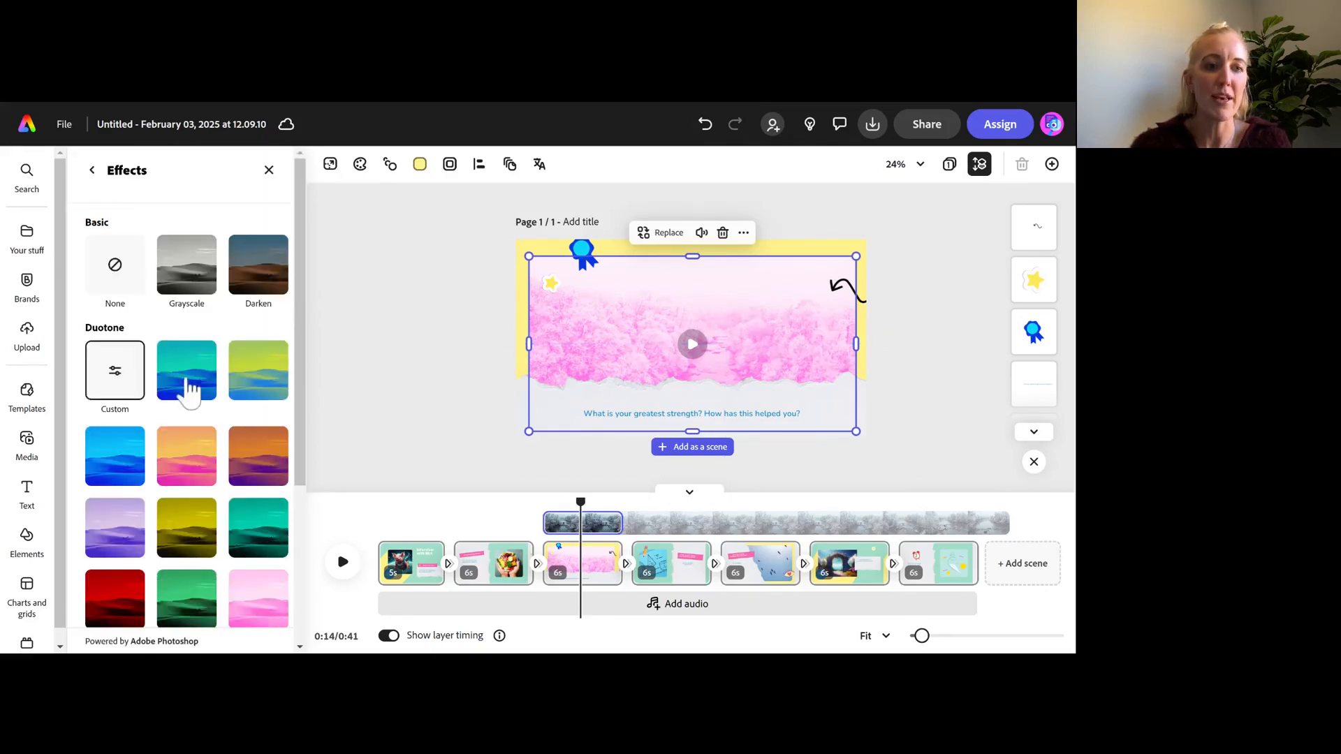
pyautogui.click(113, 269)
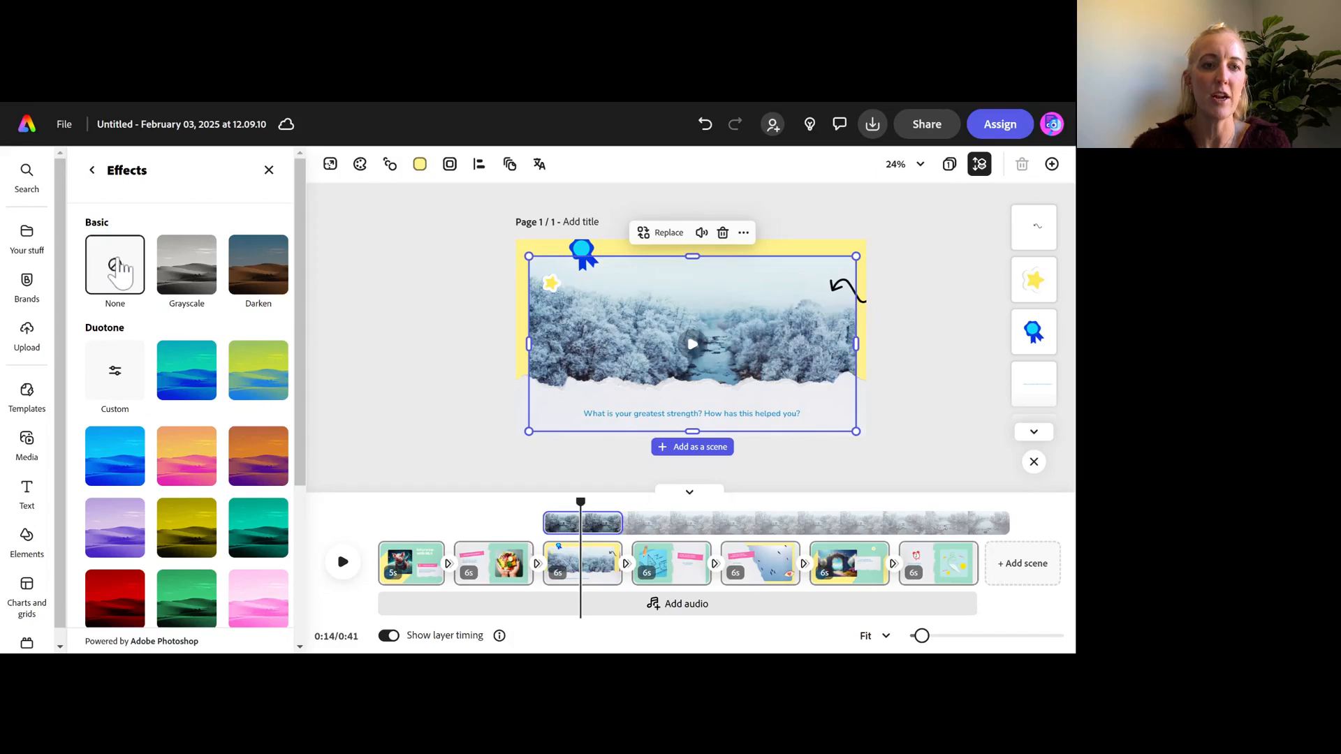
pyautogui.click(246, 375)
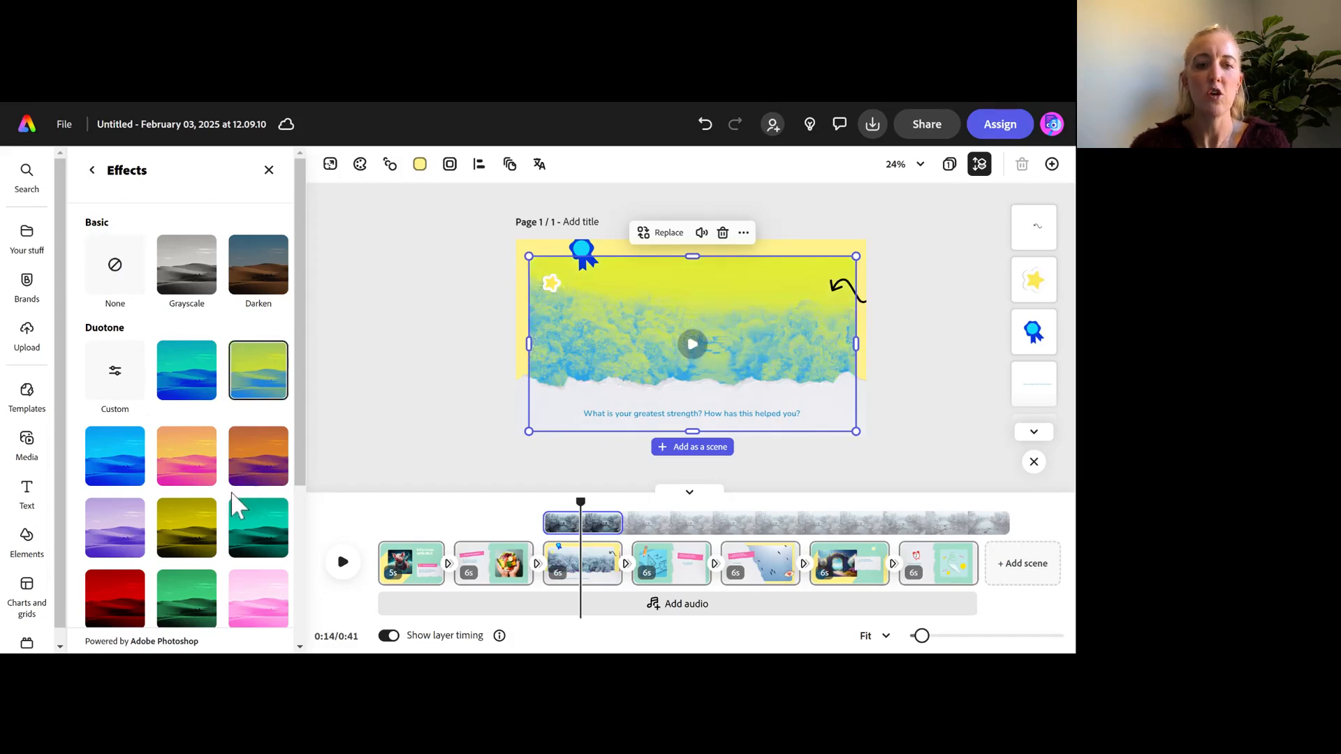
pyautogui.click(183, 600)
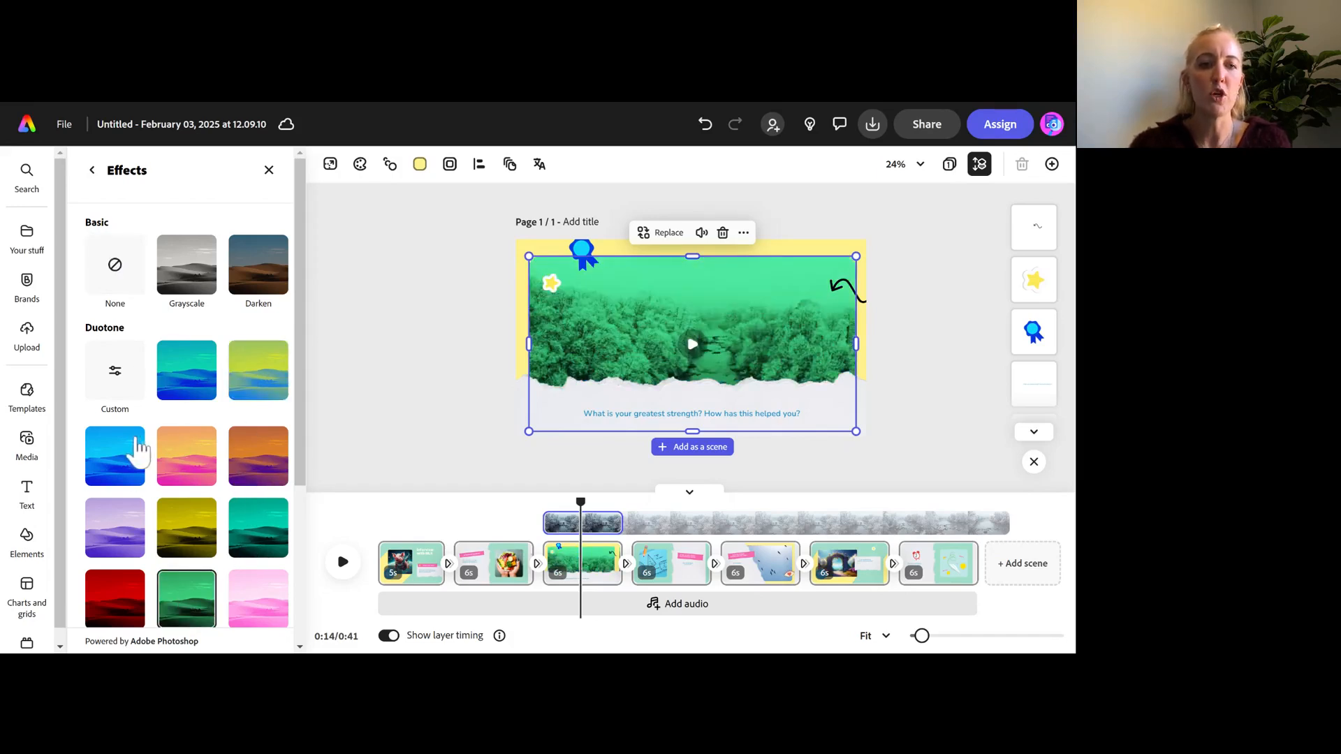
pyautogui.click(139, 450)
pyautogui.click(131, 537)
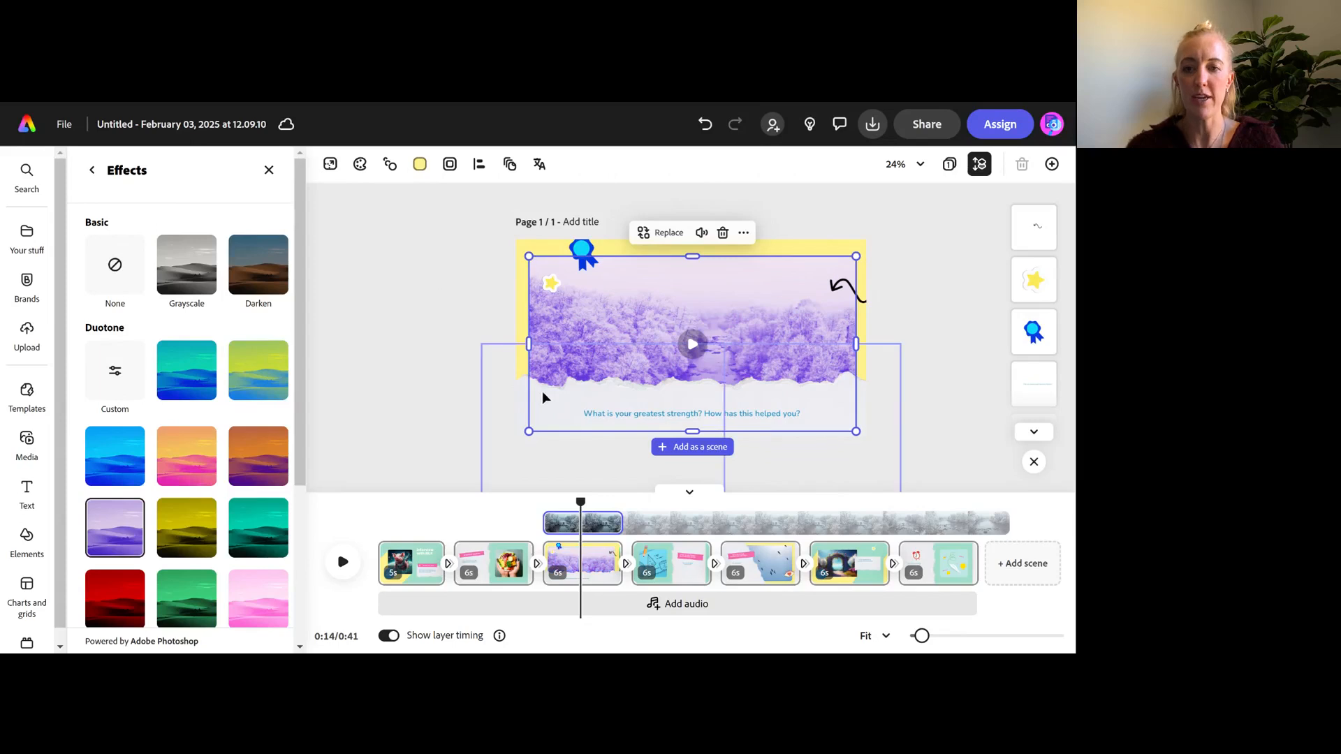
# - Change the third scene's question text to "Hello" and delete the blue ribbon sticker
pyautogui.doubleClick(682, 414)
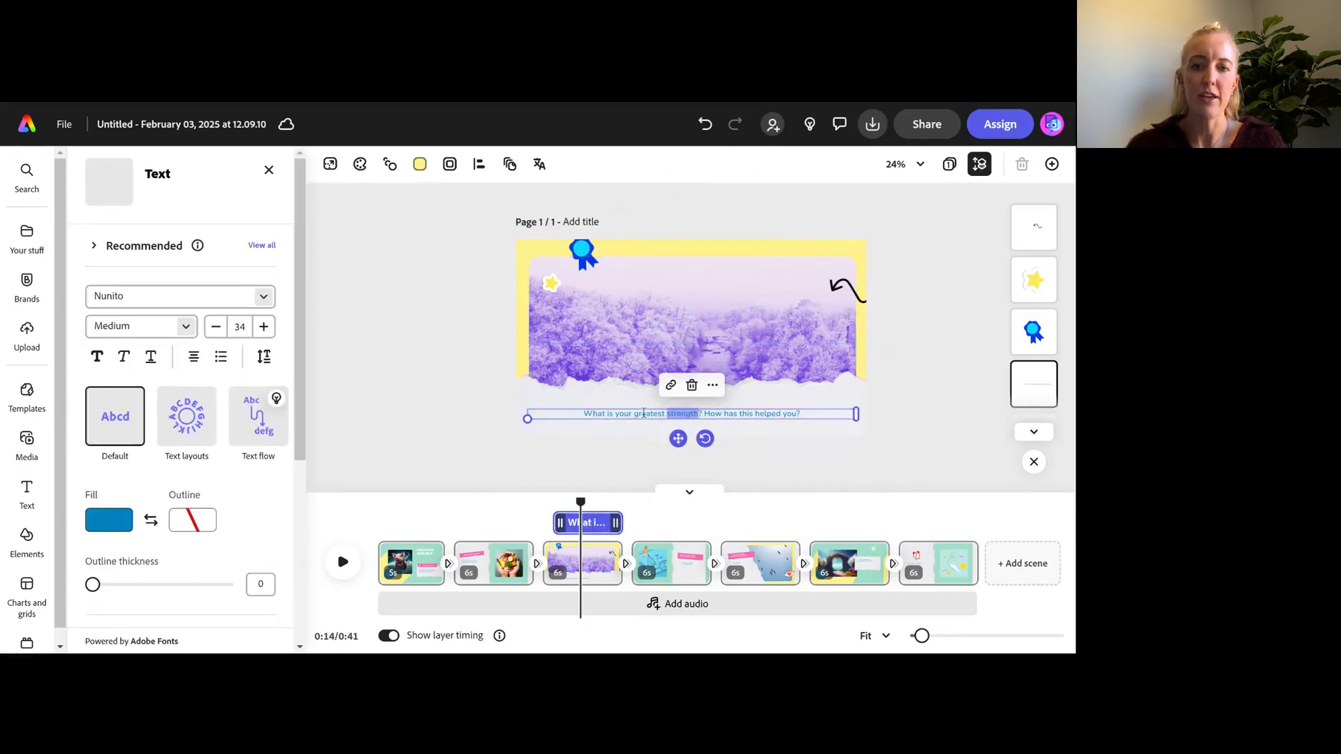
pyautogui.tripleClick(642, 414)
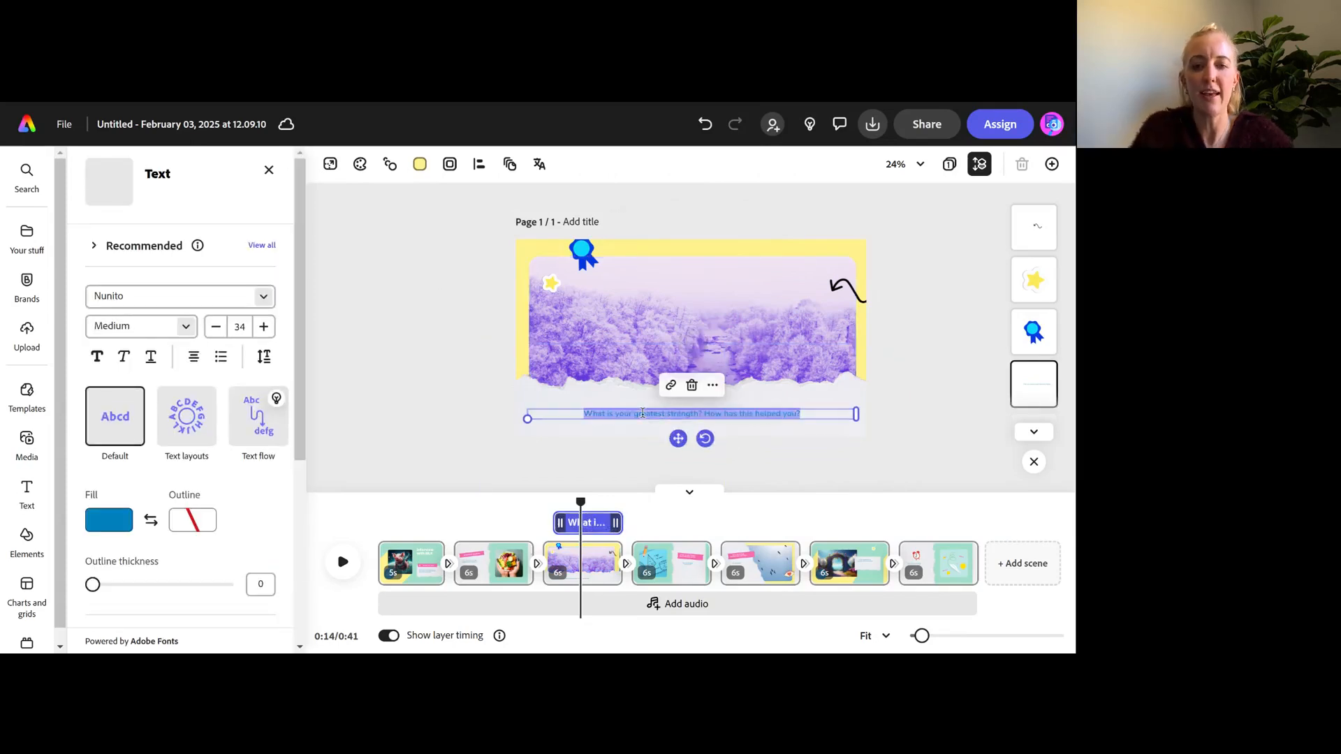
pyautogui.write('Hello')
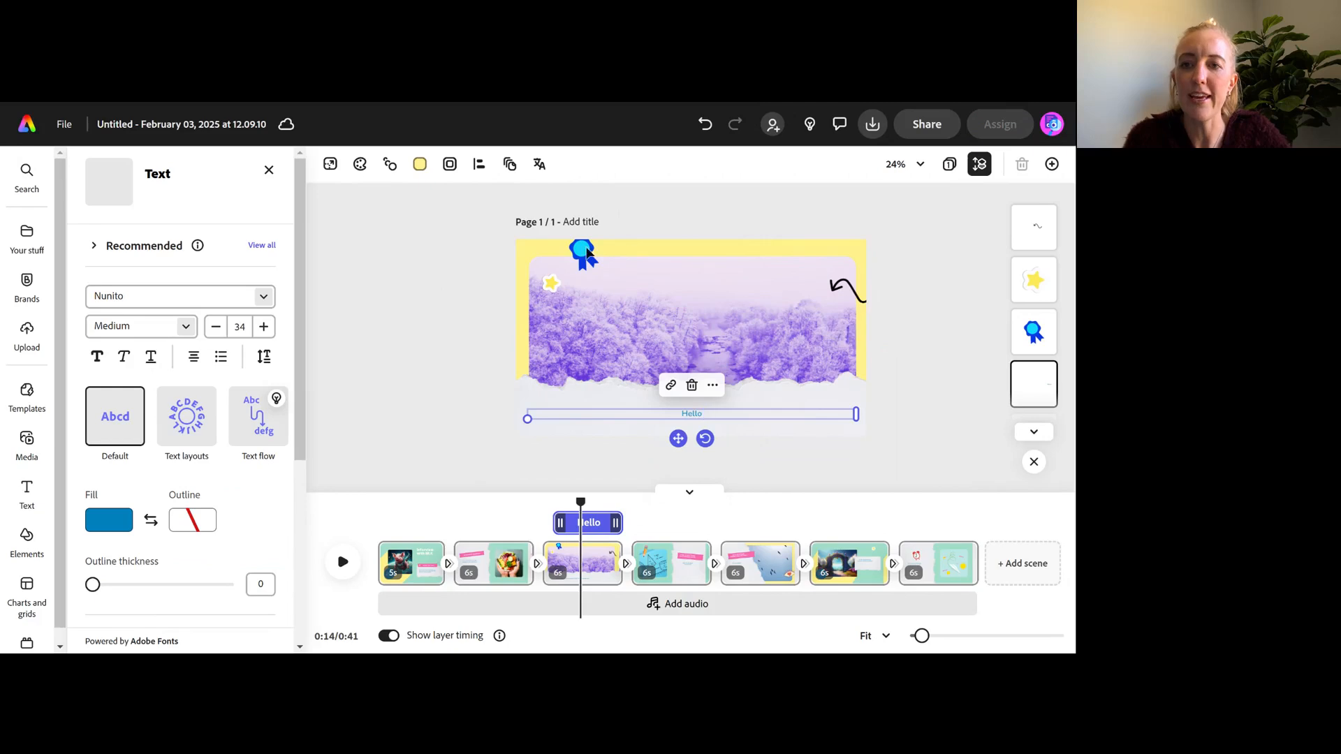
pyautogui.click(1032, 329)
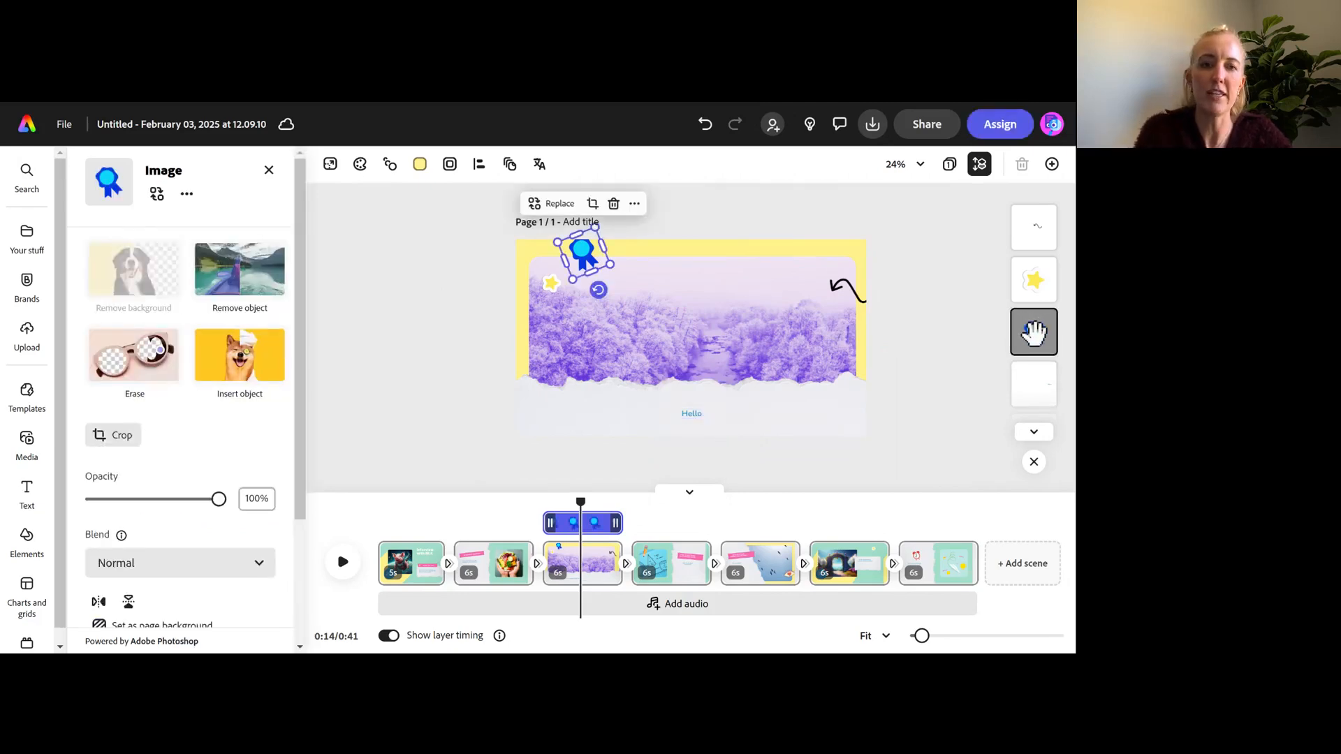
pyautogui.click(1034, 333)
# - Replace the third scene's star sticker with the Featured free photo of a person holding a camera against a brick wall
pyautogui.click(1034, 280)
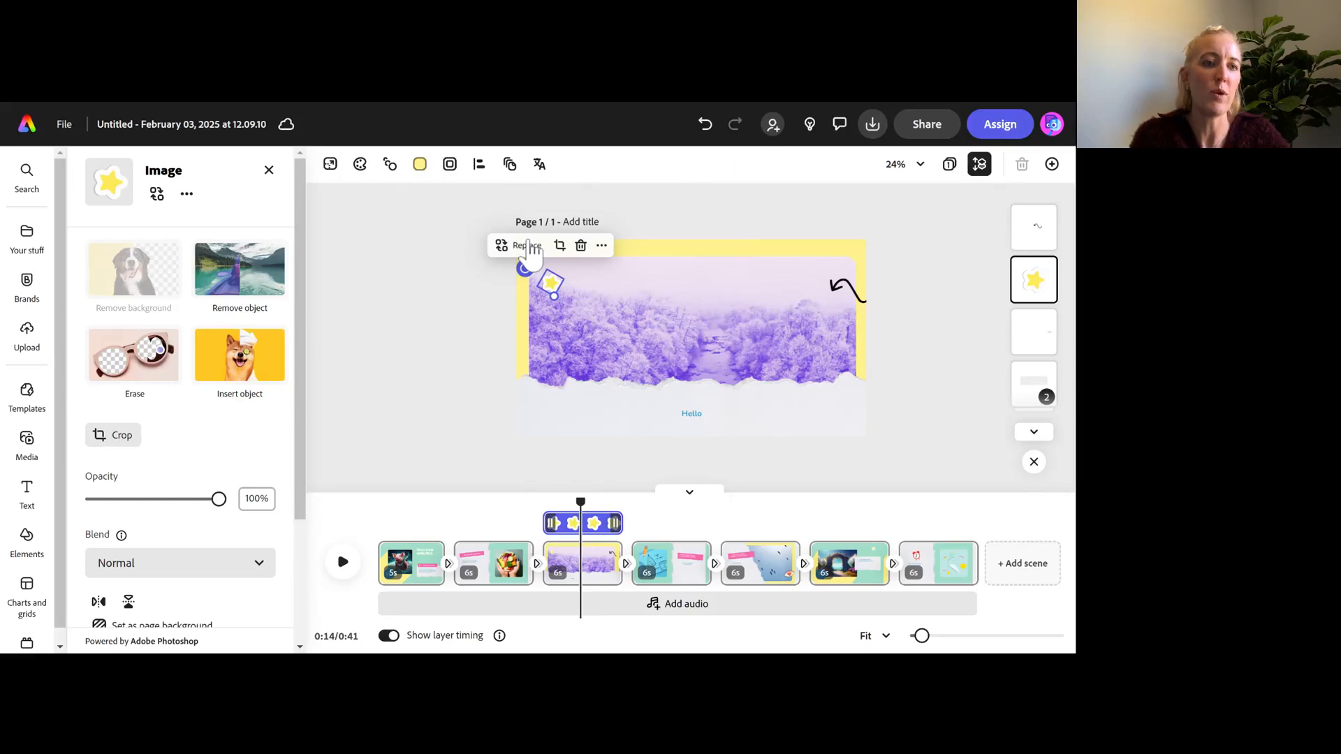
pyautogui.click(525, 245)
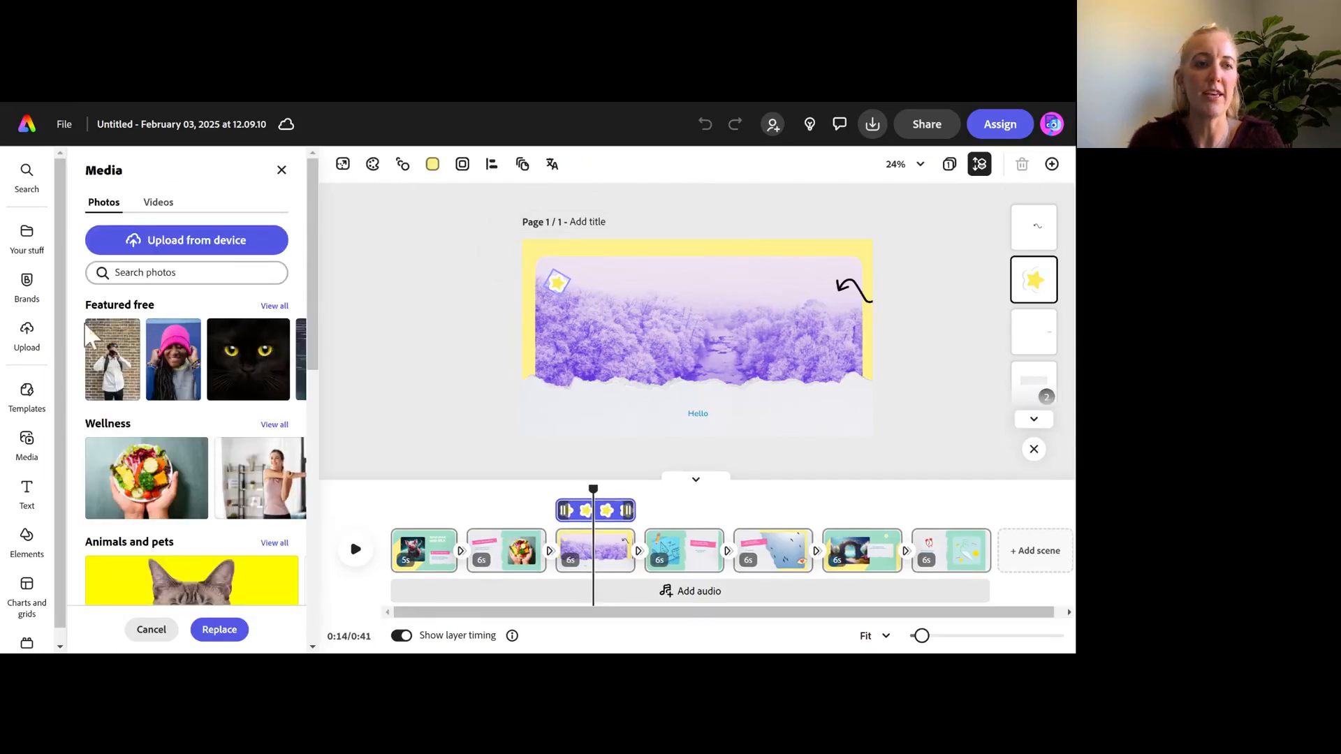
pyautogui.scroll(-3, 152, 412)
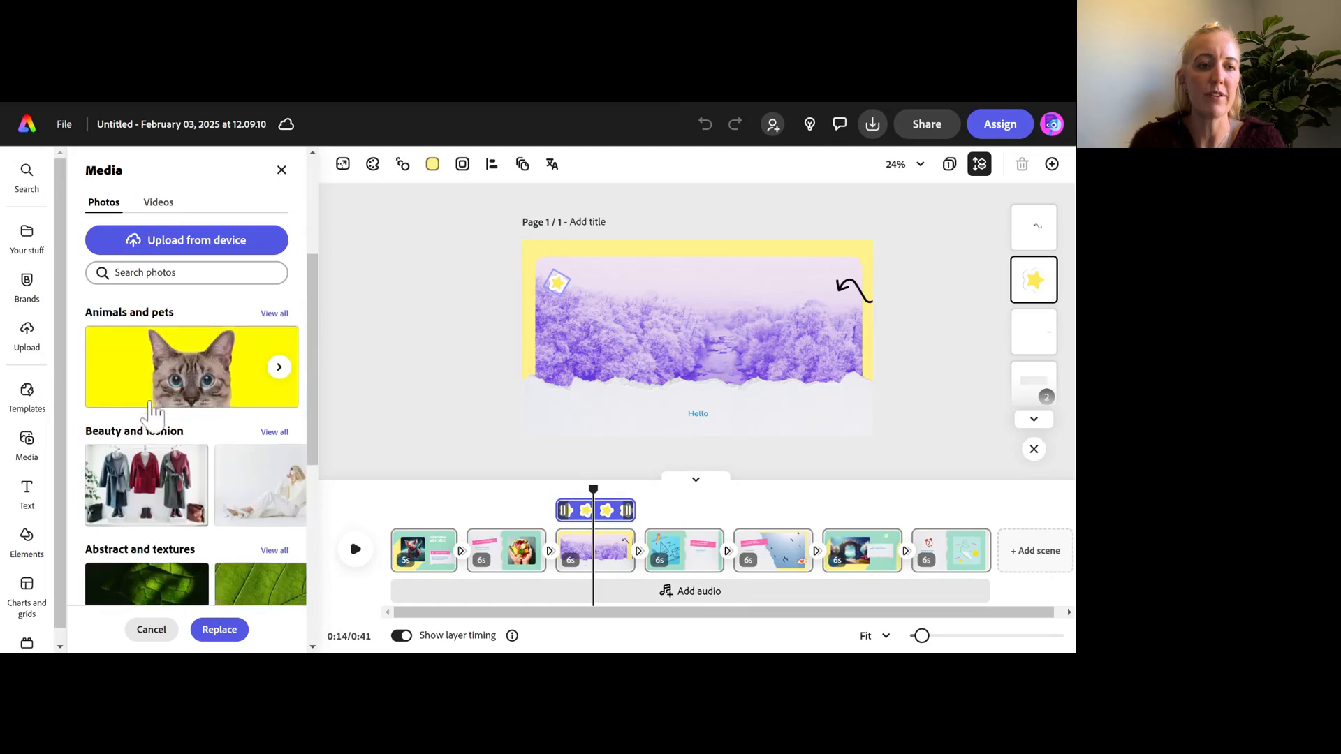
pyautogui.scroll(-1, 152, 412)
pyautogui.scroll(3, 155, 391)
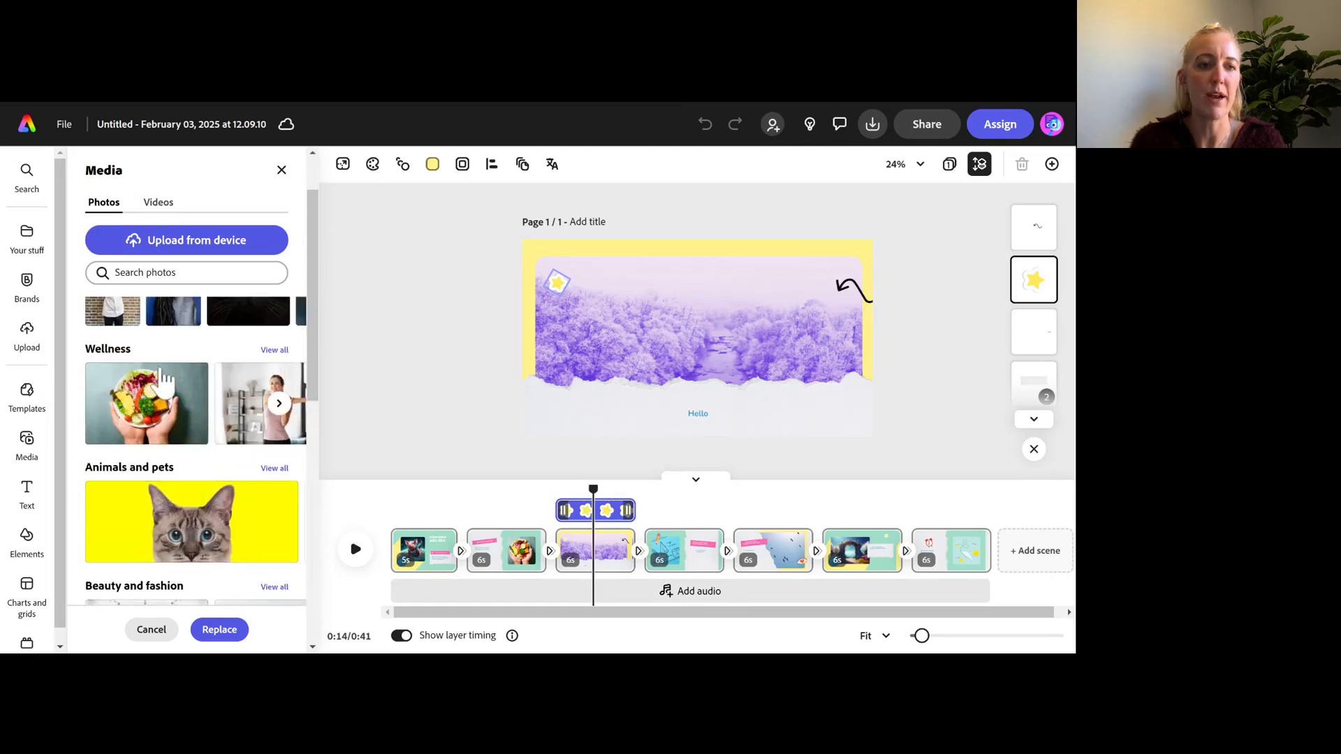
pyautogui.scroll(1, 160, 371)
pyautogui.click(114, 380)
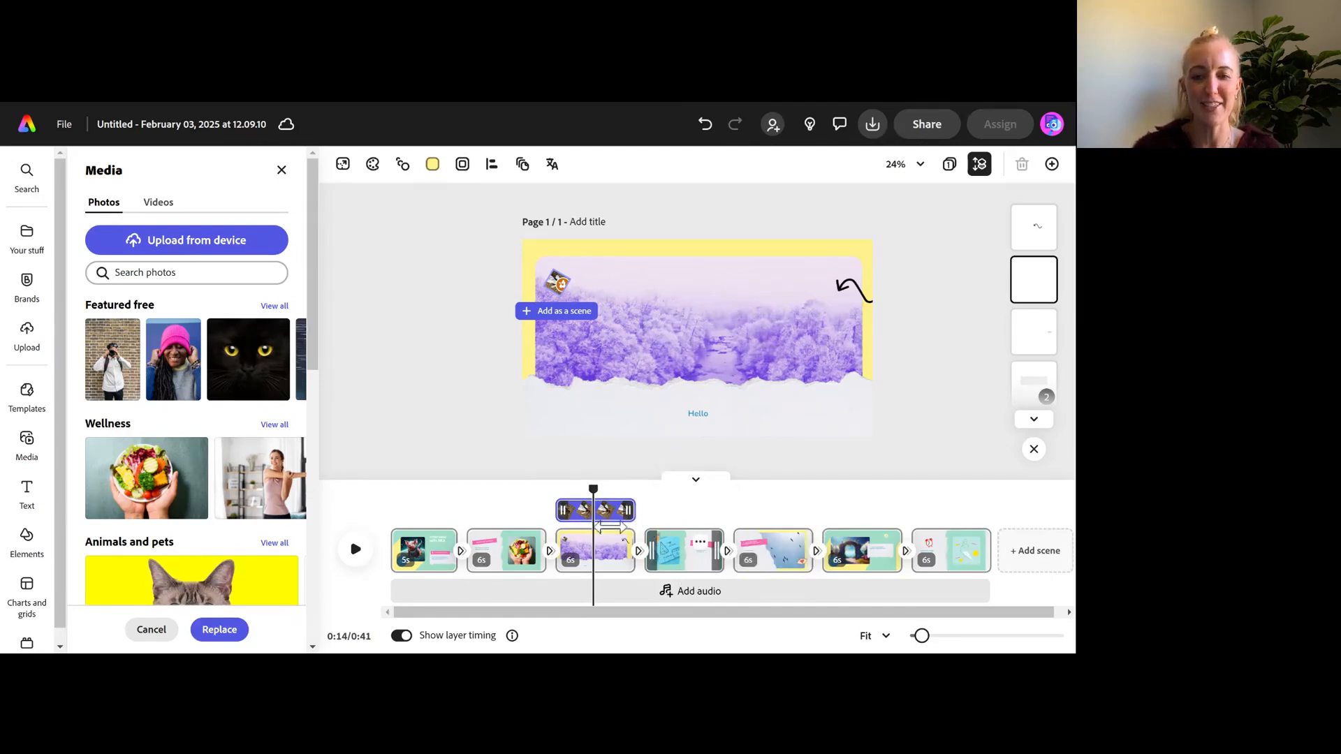
pyautogui.click(151, 630)
# - Duplicate the purple forest scene and move the copy between the garden arch scene and the last scene
pyautogui.click(761, 562)
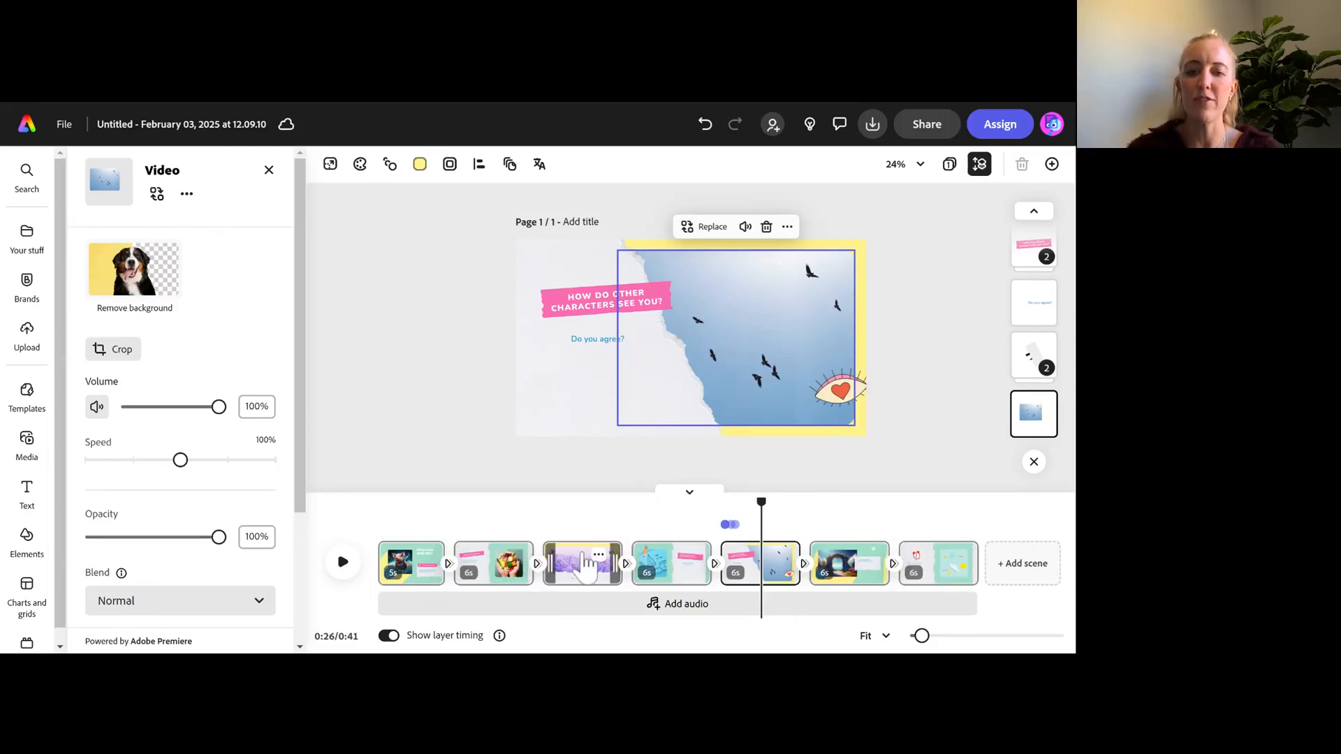
pyautogui.click(585, 569)
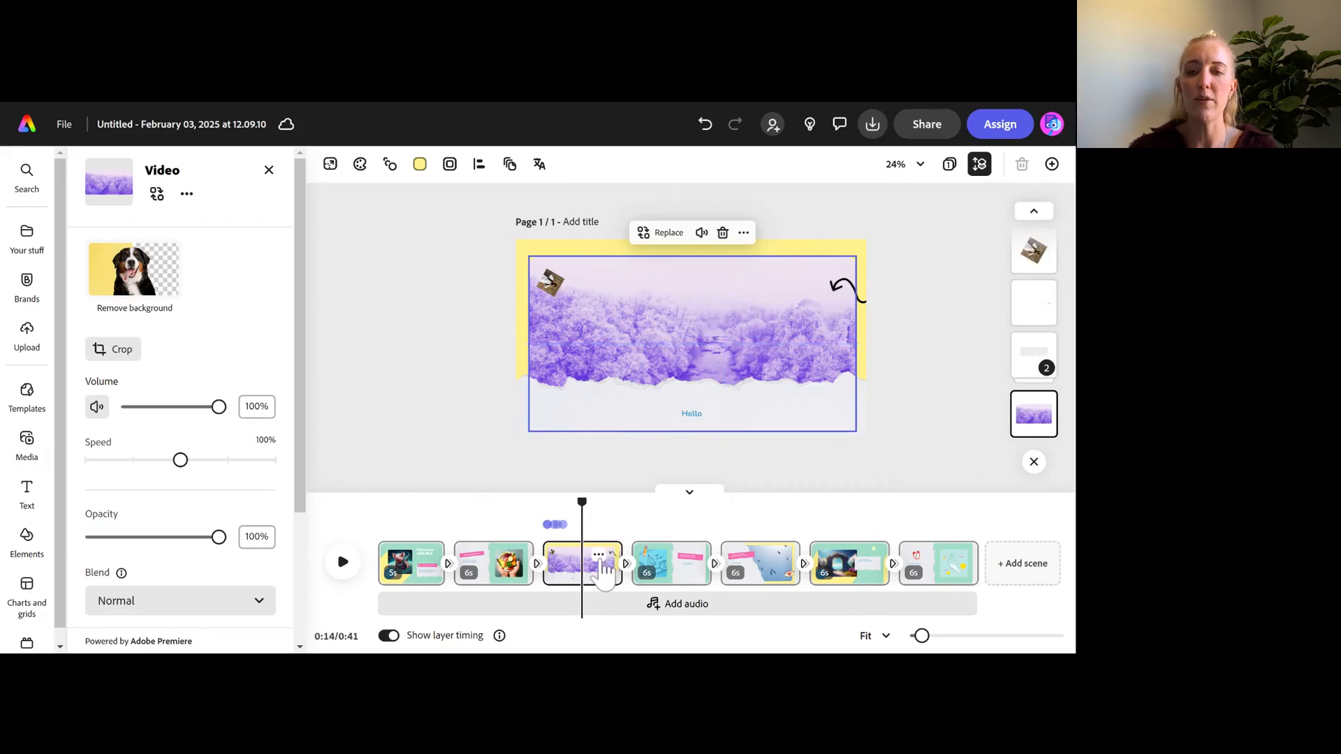
pyautogui.click(599, 556)
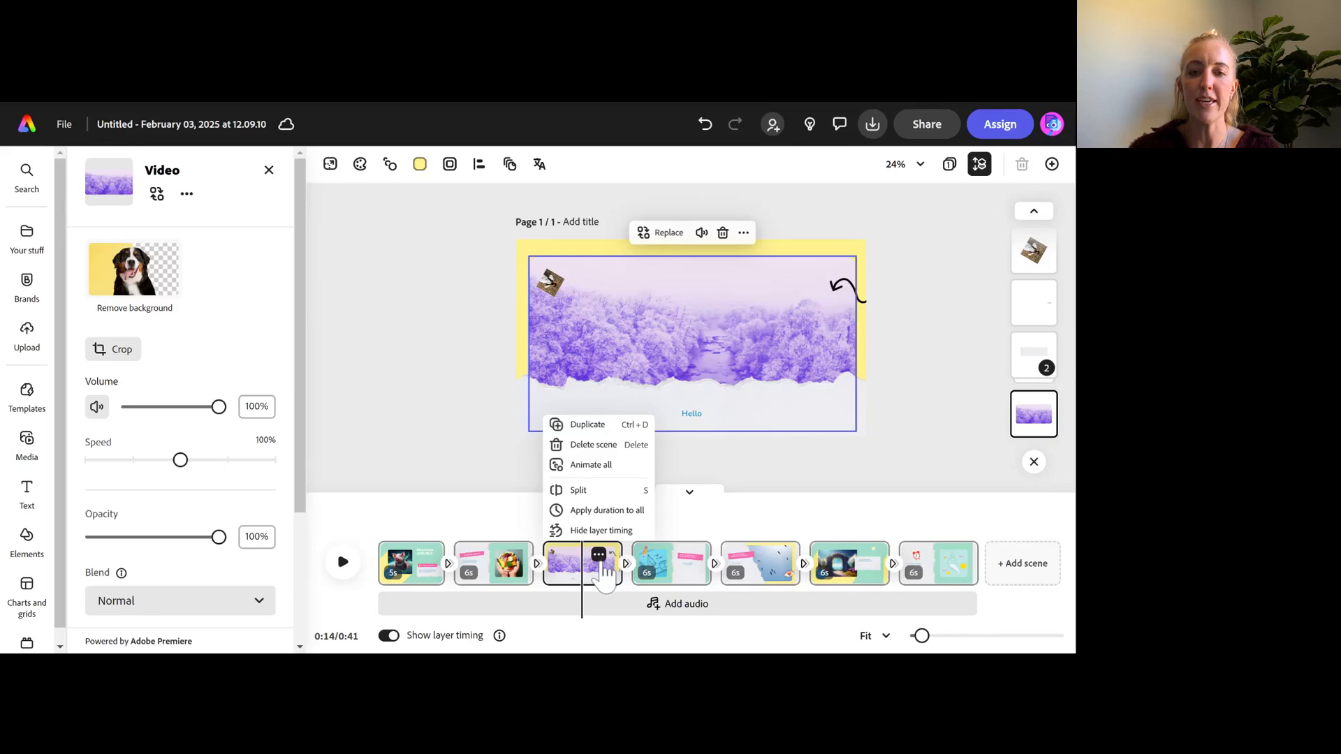
pyautogui.click(583, 424)
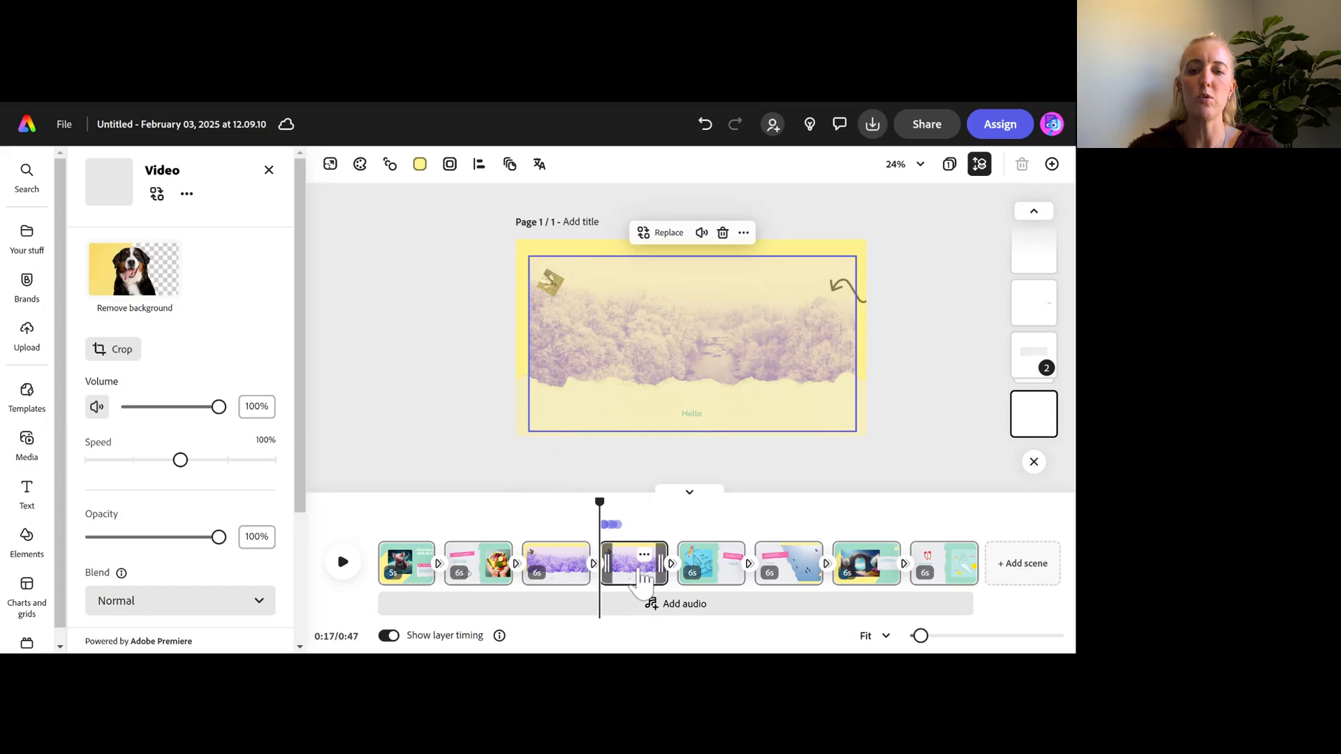
pyautogui.moveTo(641, 576); pyautogui.dragTo(887, 572)
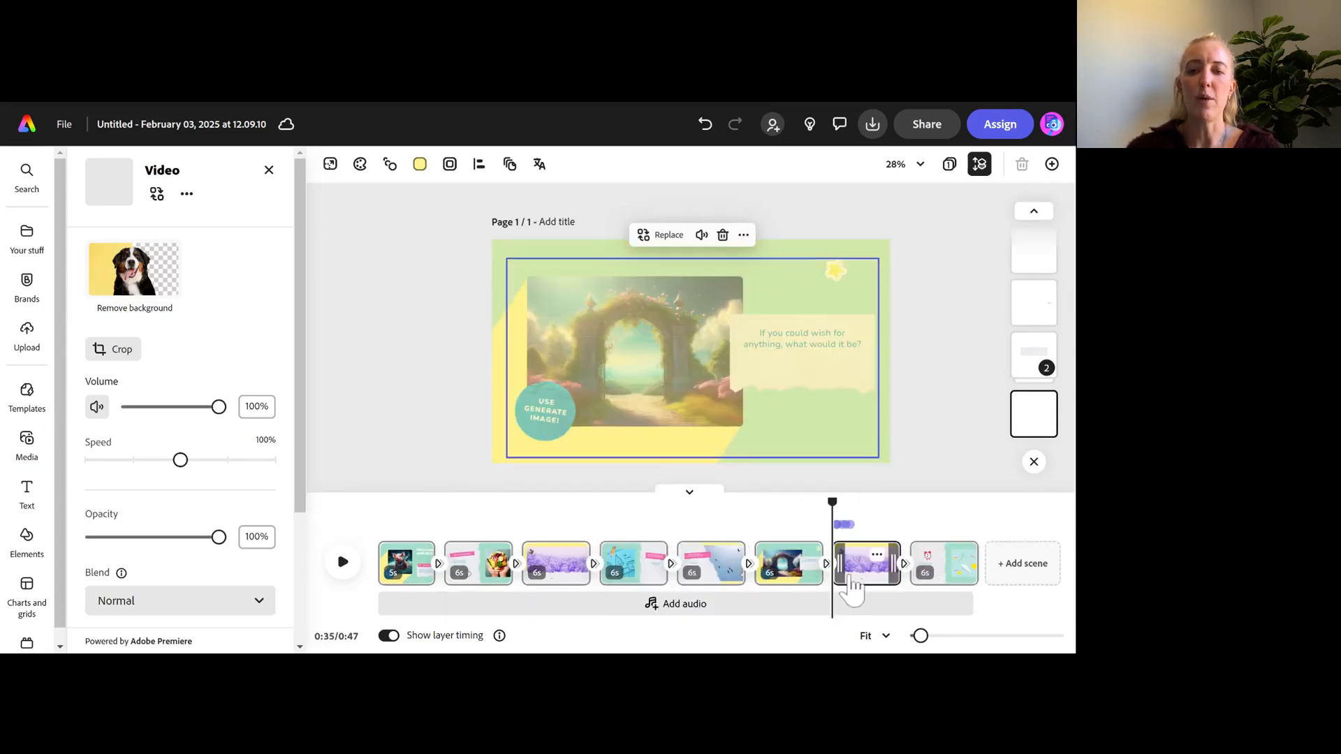
pyautogui.click(866, 576)
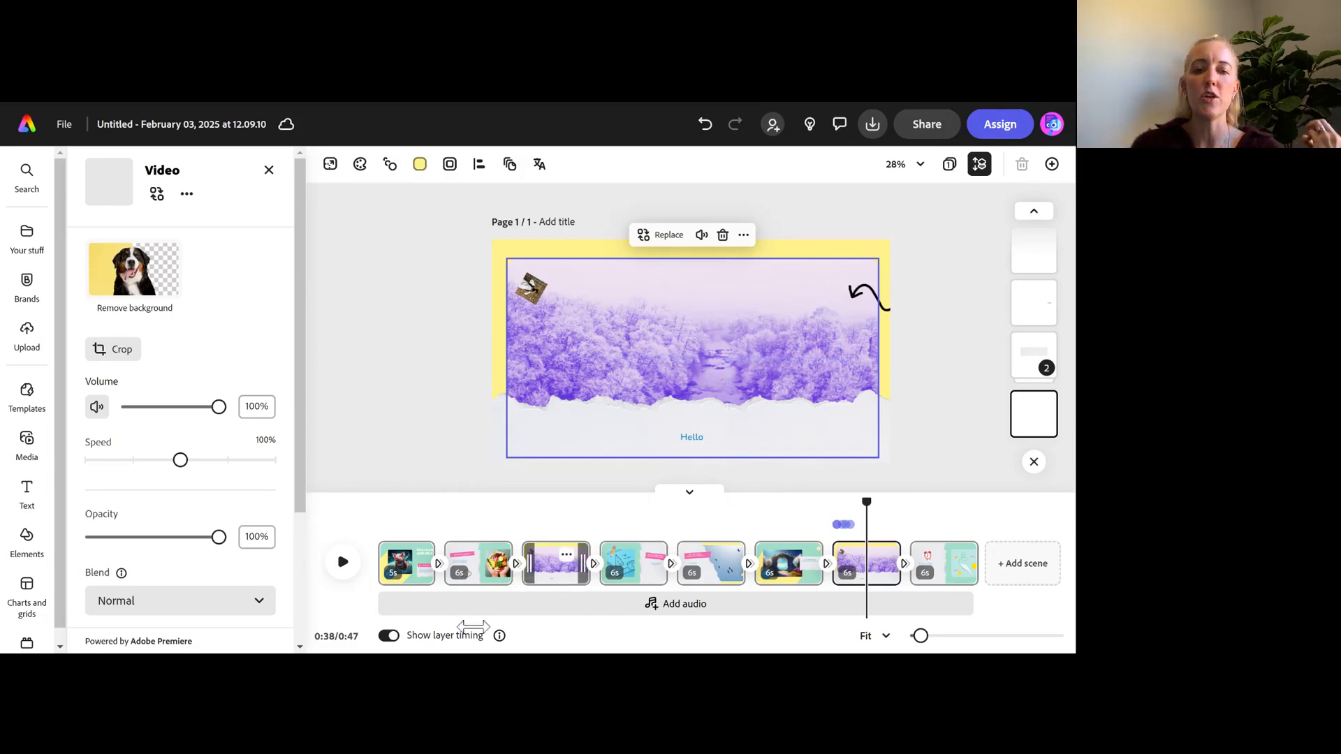
# - Extend the "What is one thing you struggle with?" scene to 10.8 seconds, and select the scene after it
pyautogui.click(548, 567)
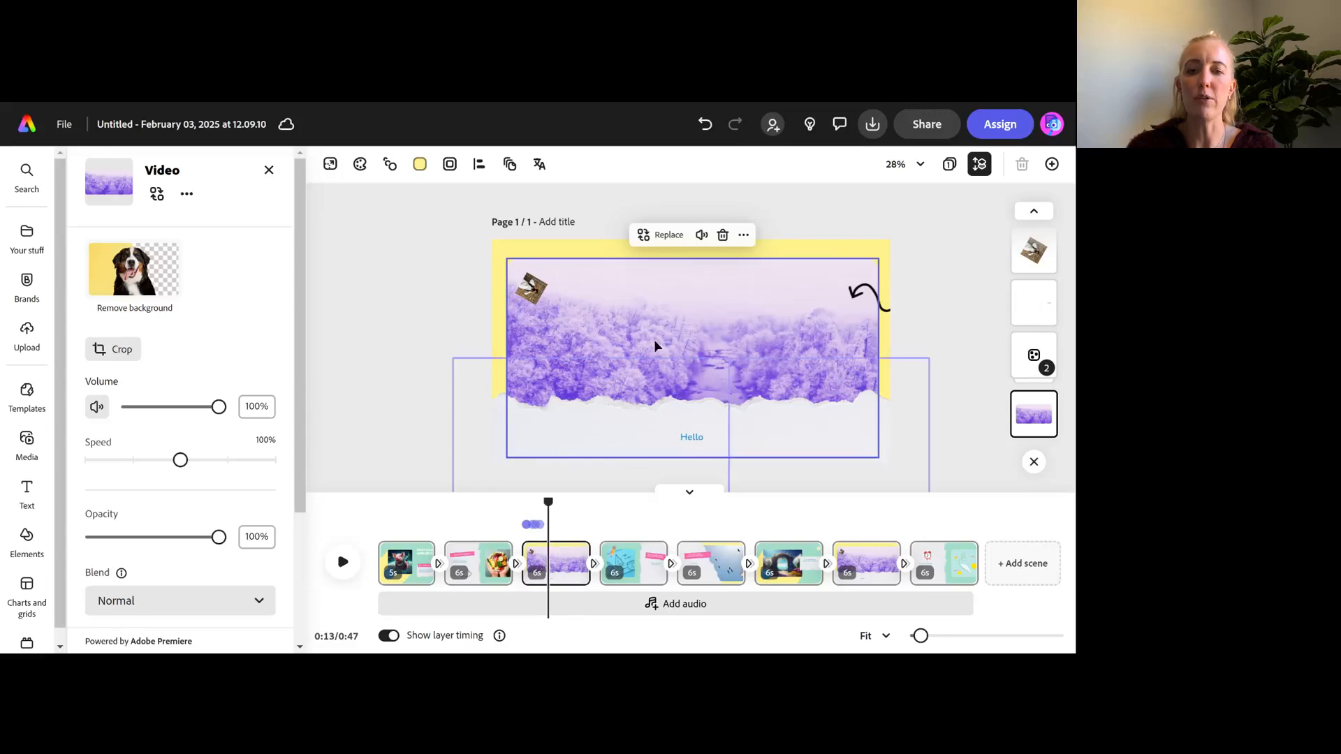
pyautogui.click(632, 571)
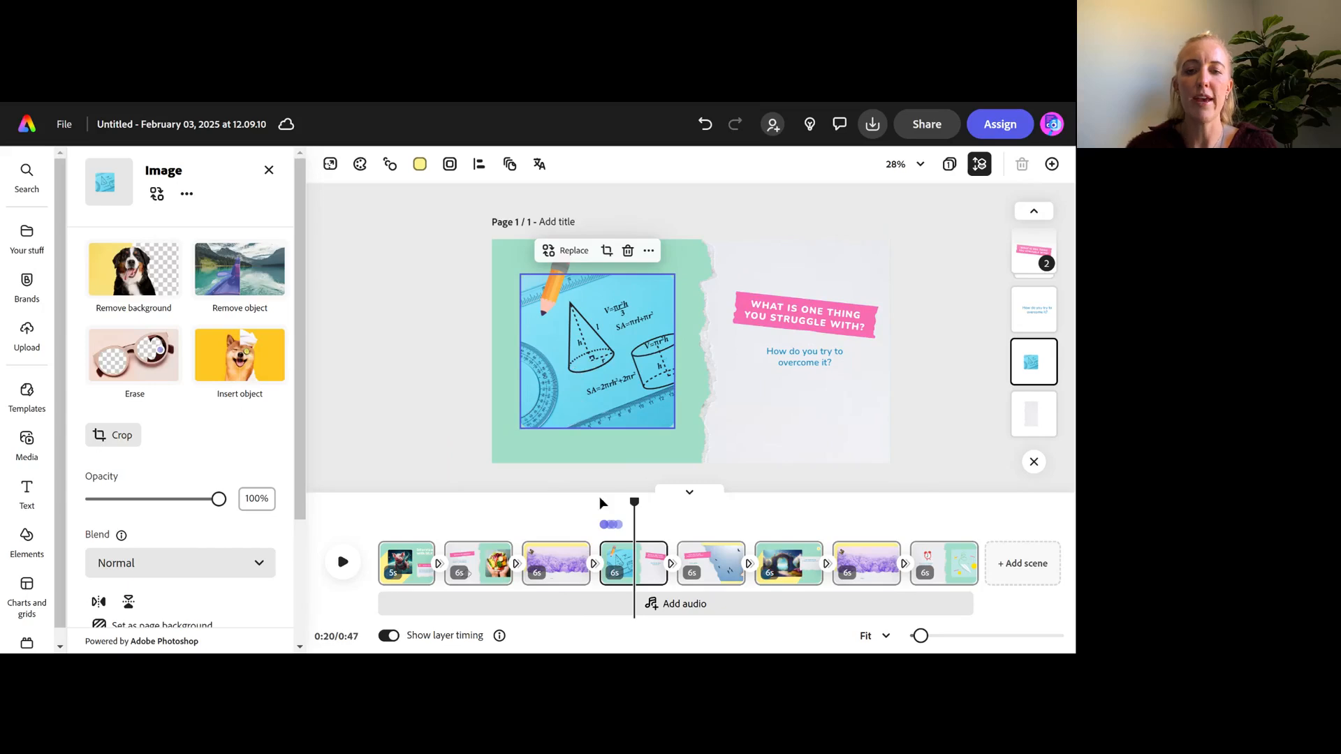
pyautogui.moveTo(658, 566); pyautogui.dragTo(793, 566)
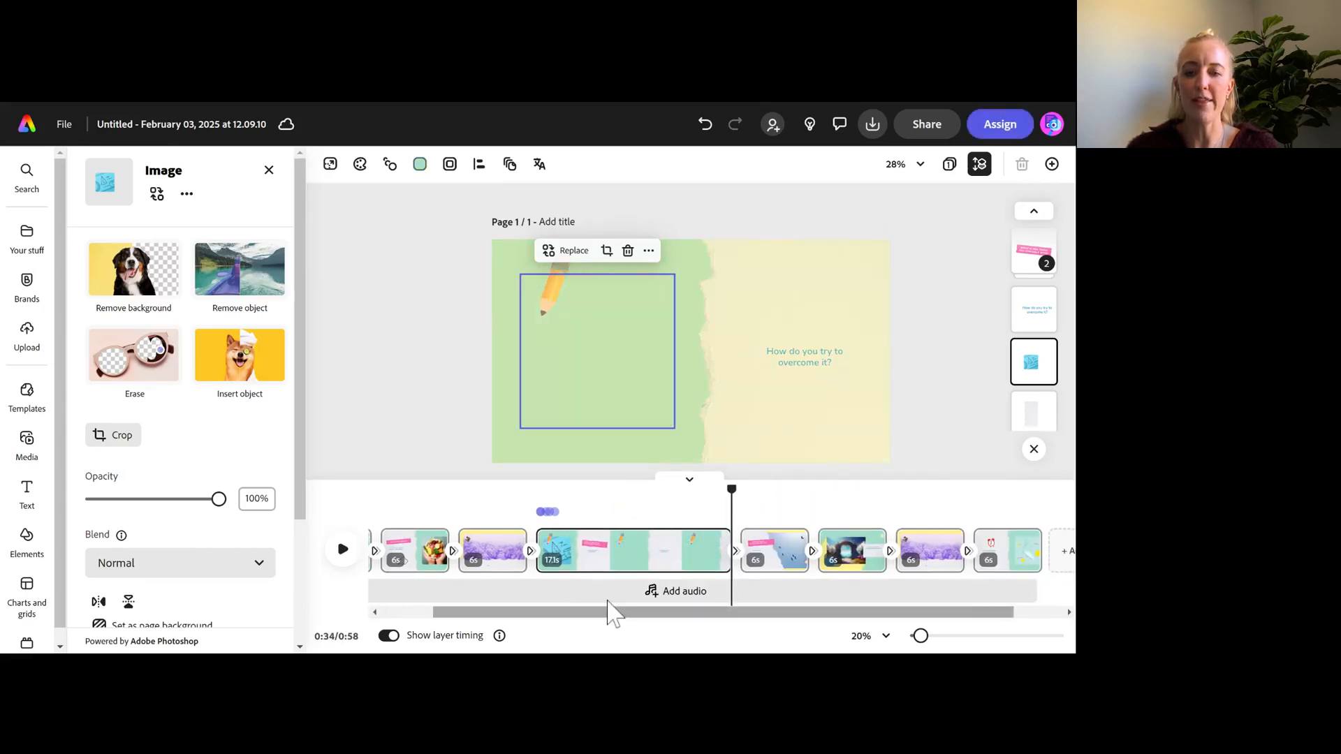
pyautogui.moveTo(709, 549)
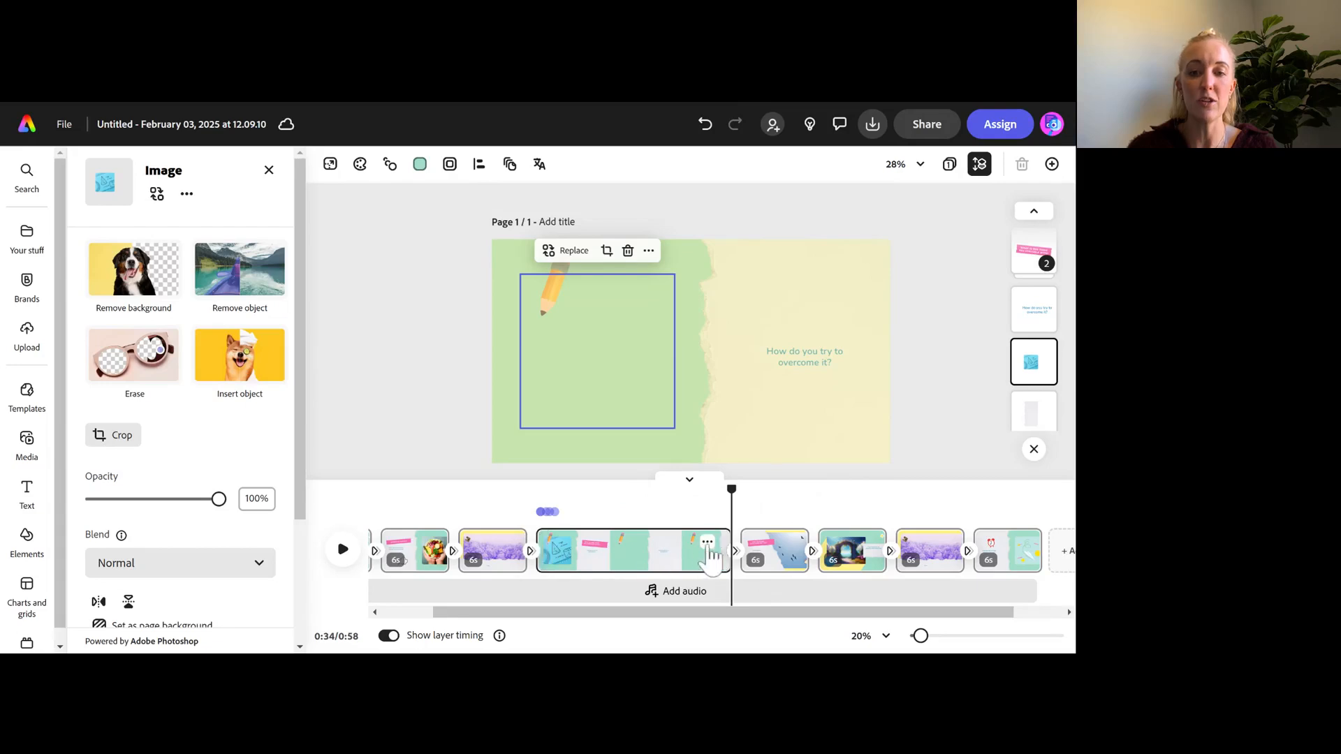
pyautogui.moveTo(728, 549); pyautogui.dragTo(656, 558)
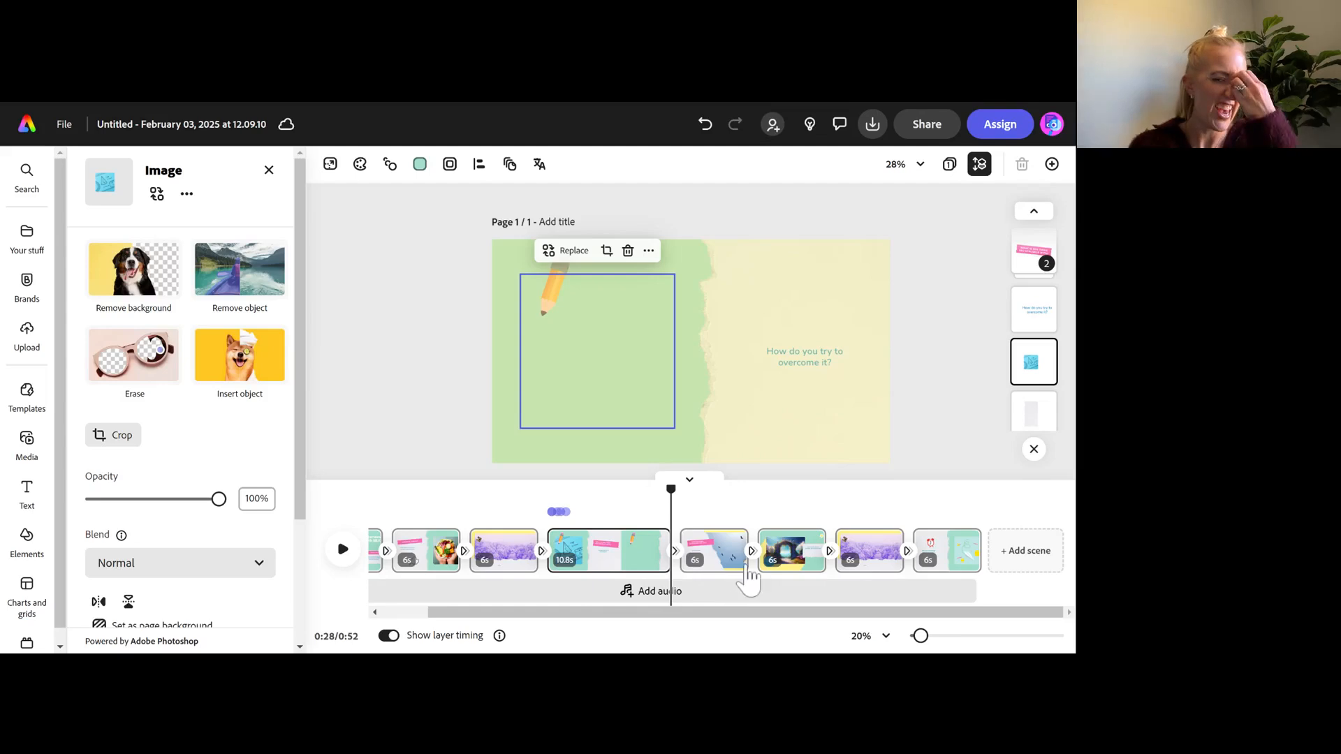
pyautogui.click(710, 558)
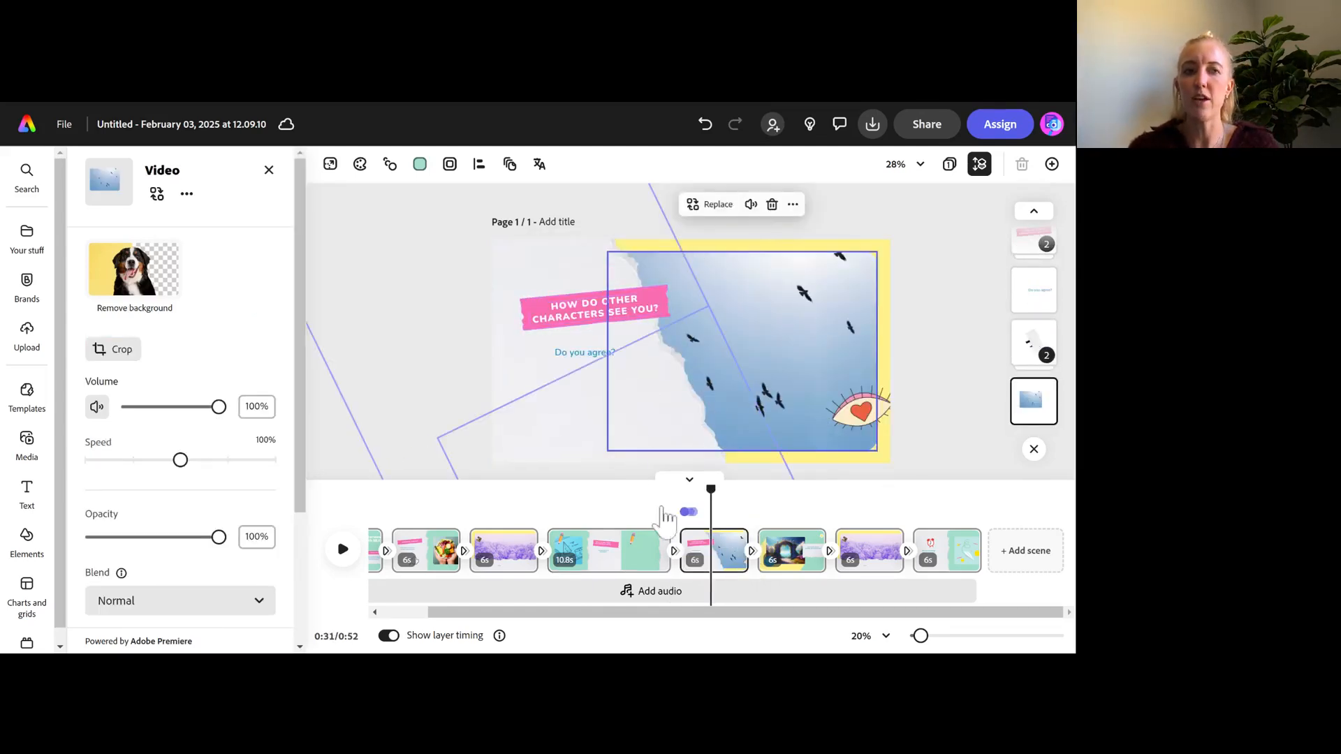
pyautogui.moveTo(688, 520)
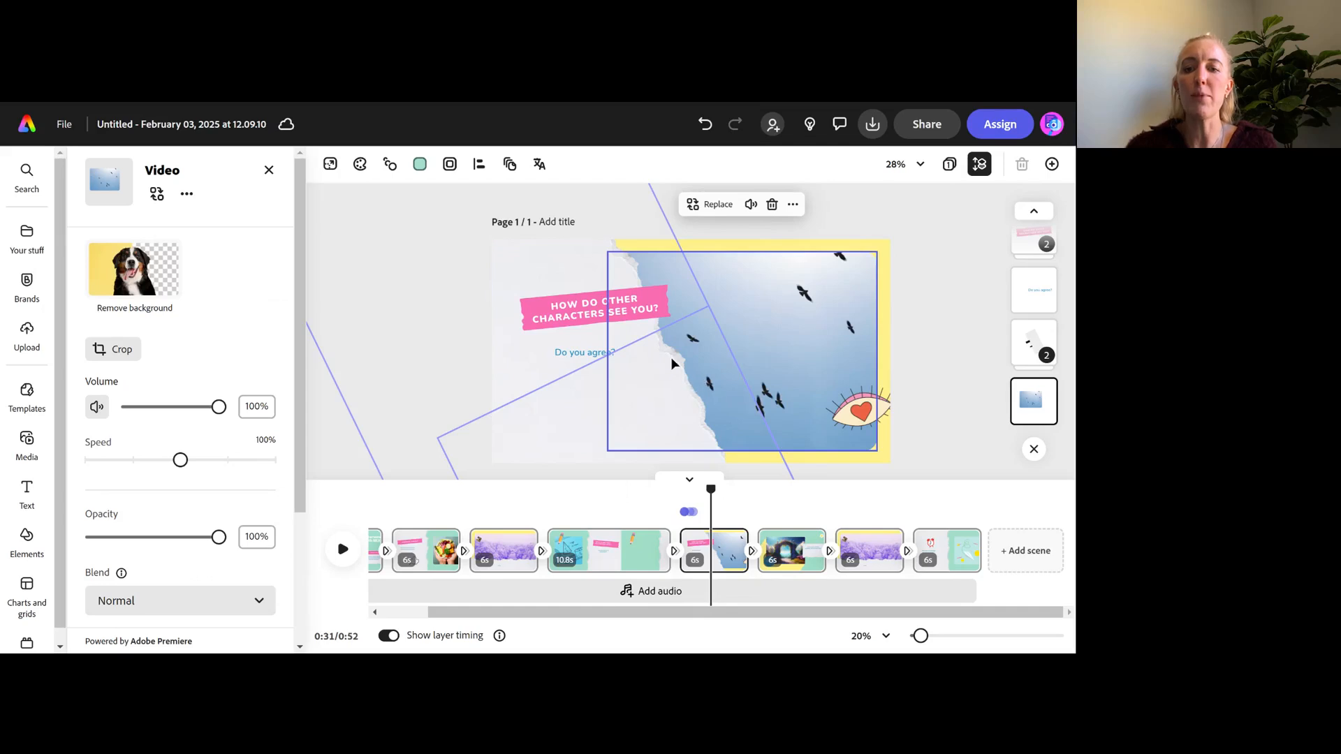
# - Replace the garden arch image with the masked white dog photo from a "batman" search, and remove the photo's background
pyautogui.click(795, 562)
pyautogui.click(585, 347)
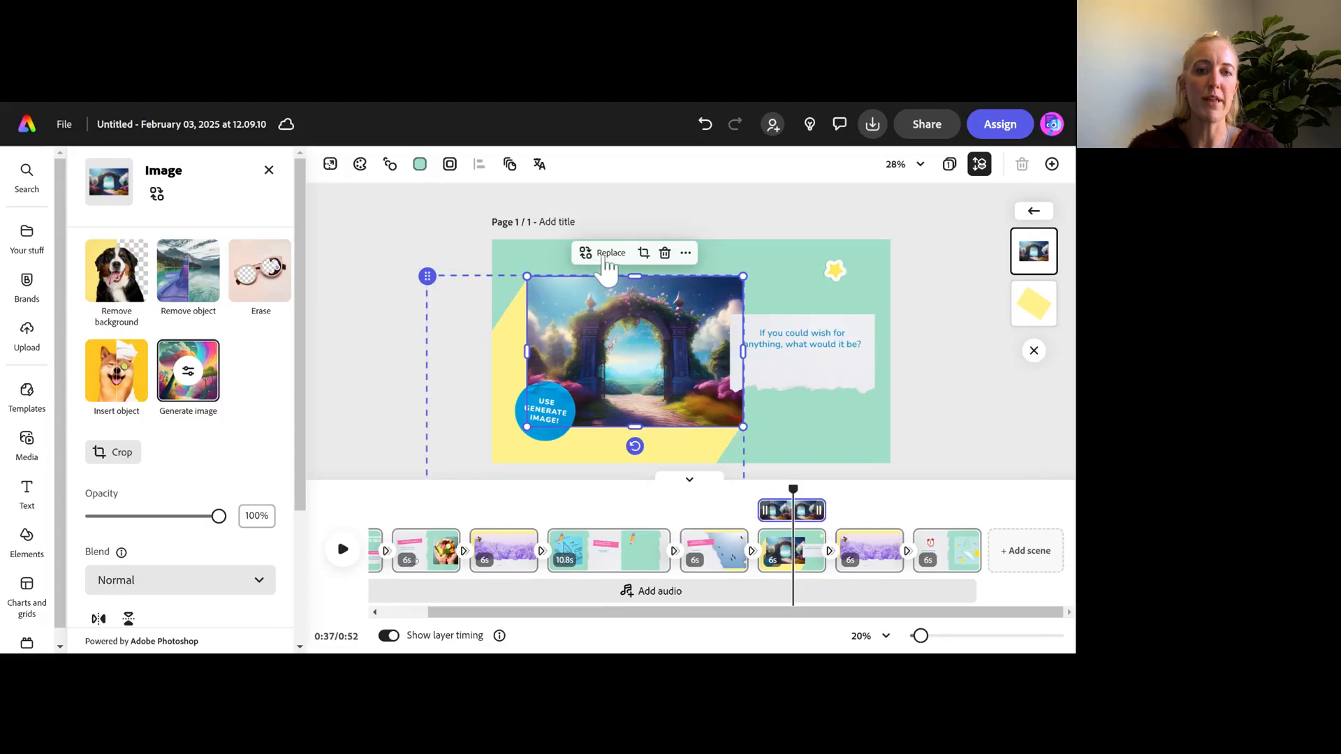
pyautogui.click(604, 255)
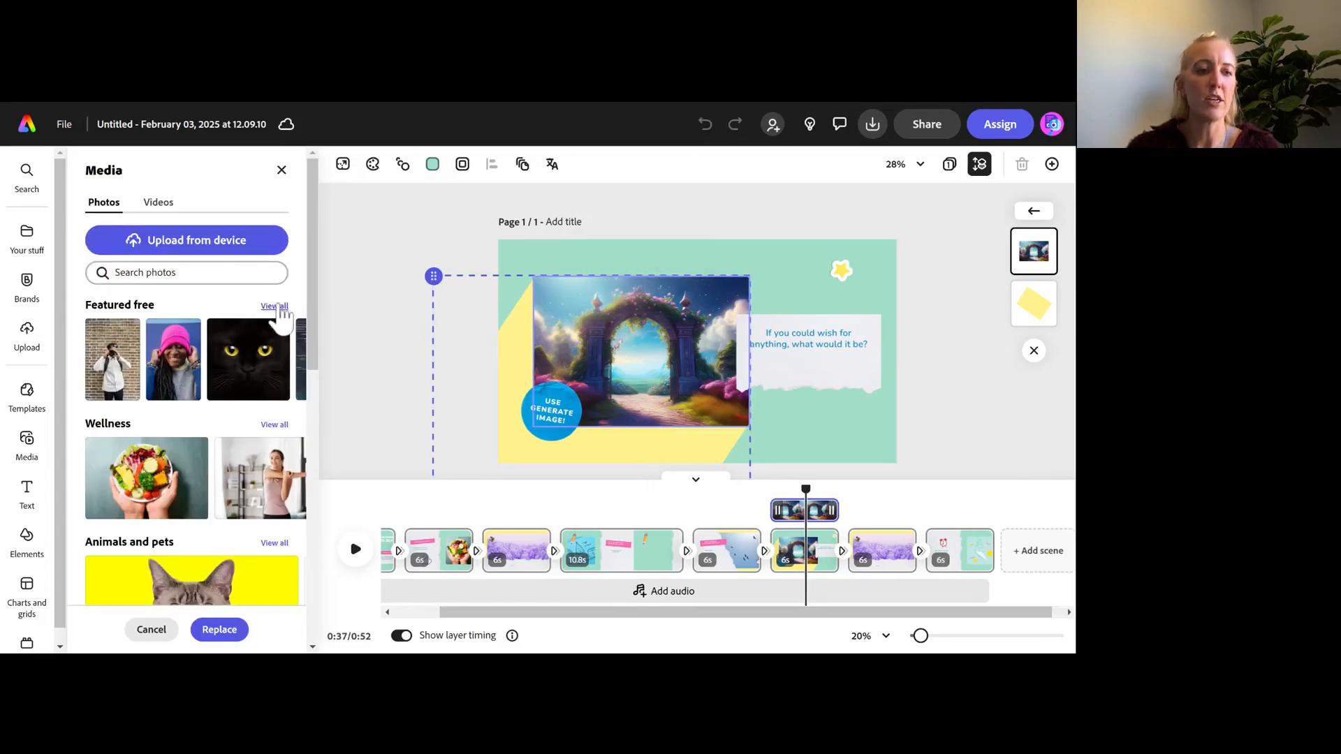
pyautogui.click(280, 306)
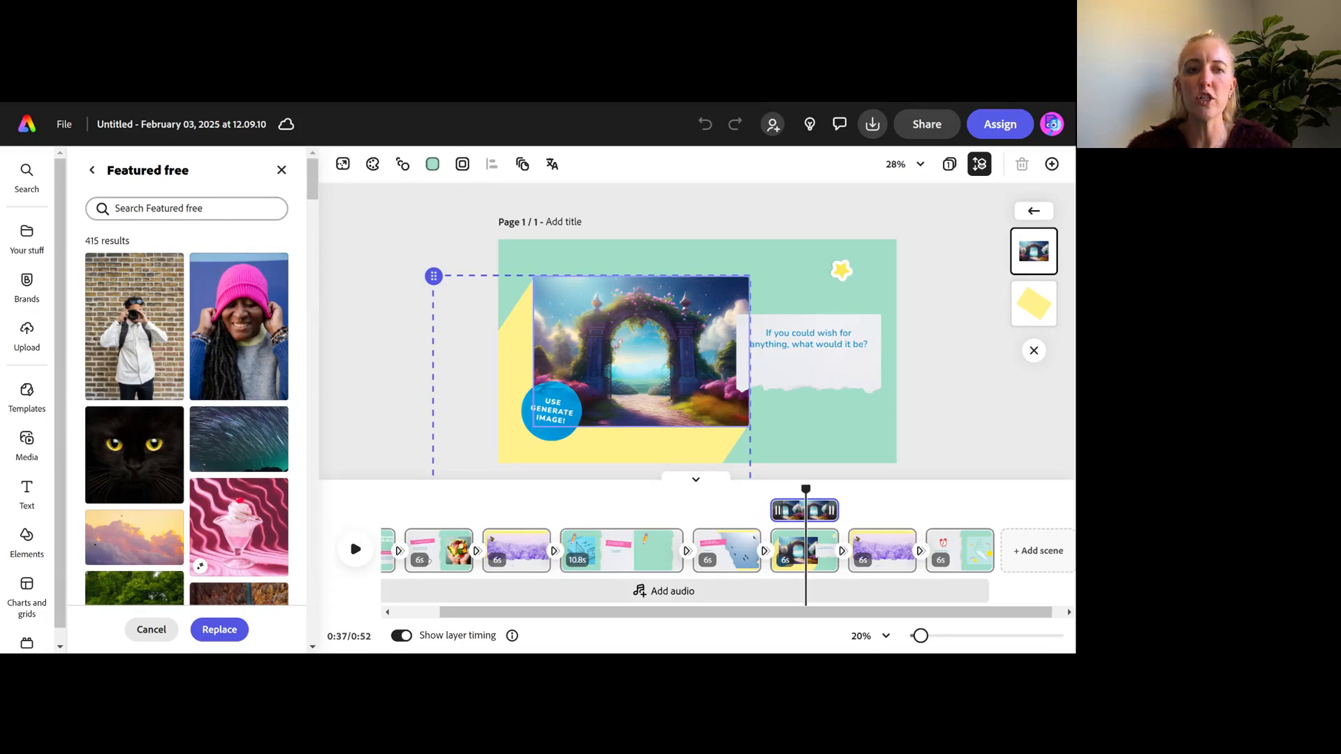
pyautogui.click(186, 208)
pyautogui.write('batman')
pyautogui.press('Return')
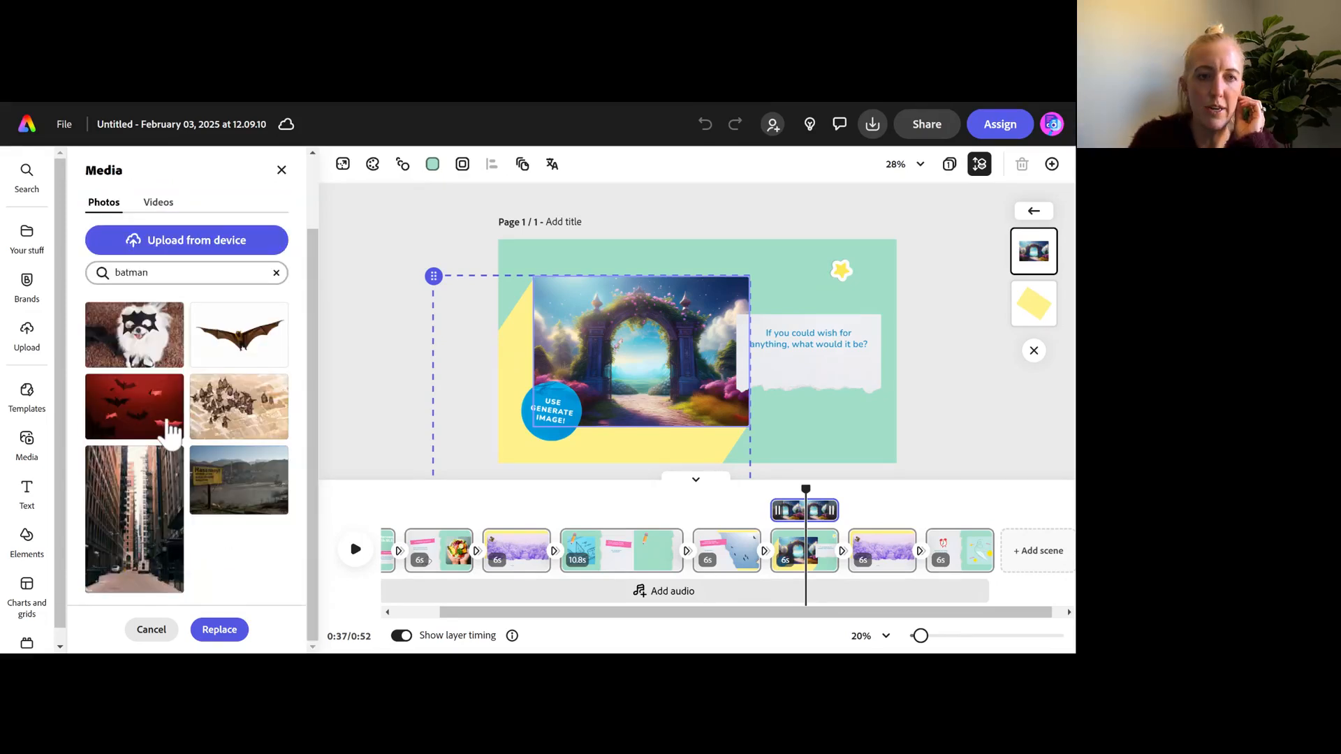
pyautogui.click(130, 349)
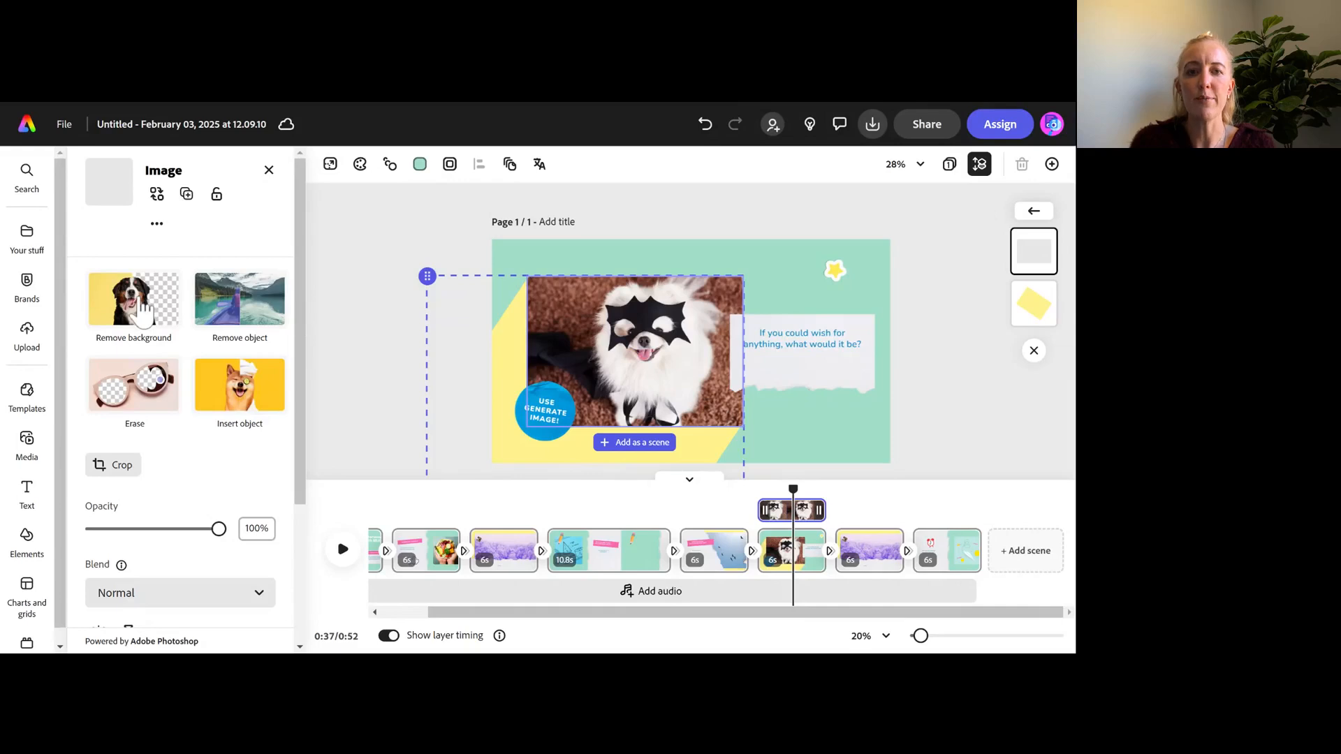
pyautogui.click(142, 307)
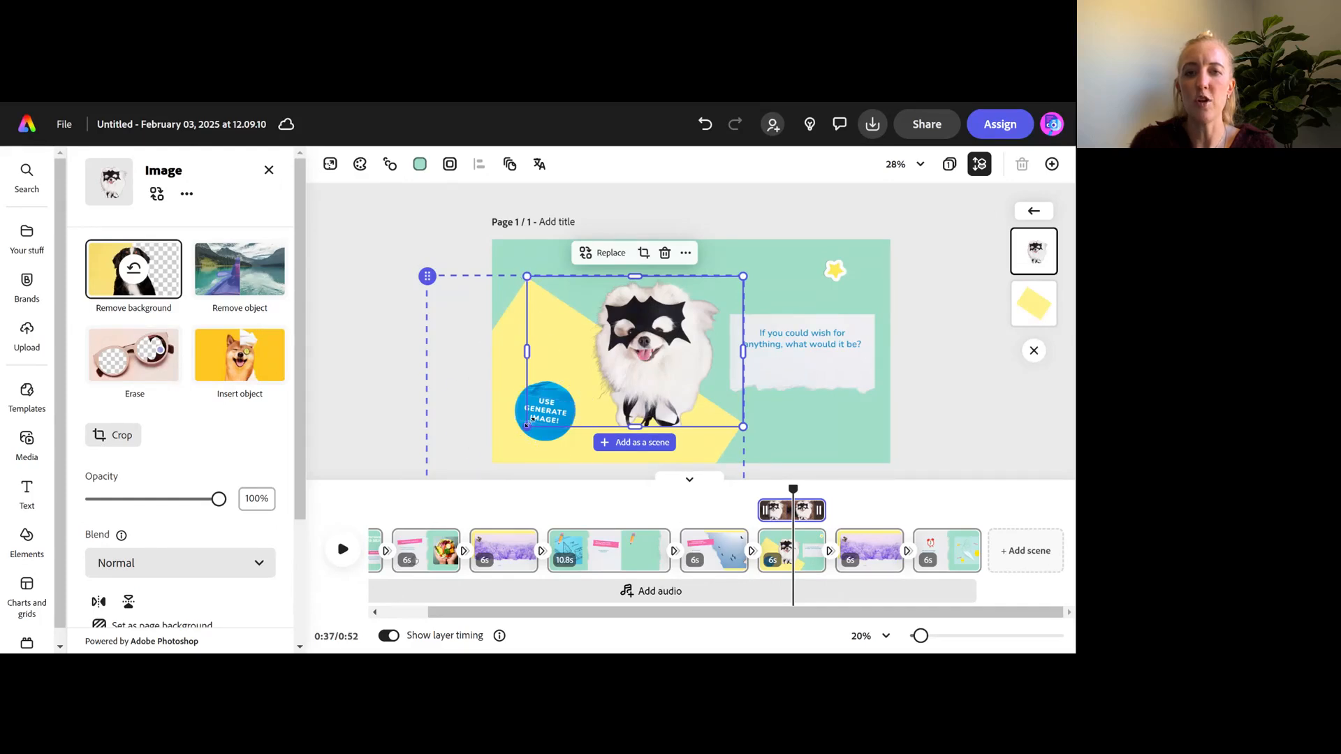
# - Delete the blue round sticker and its "Use Generate Image!" text from the masked dog scene
pyautogui.click(541, 398)
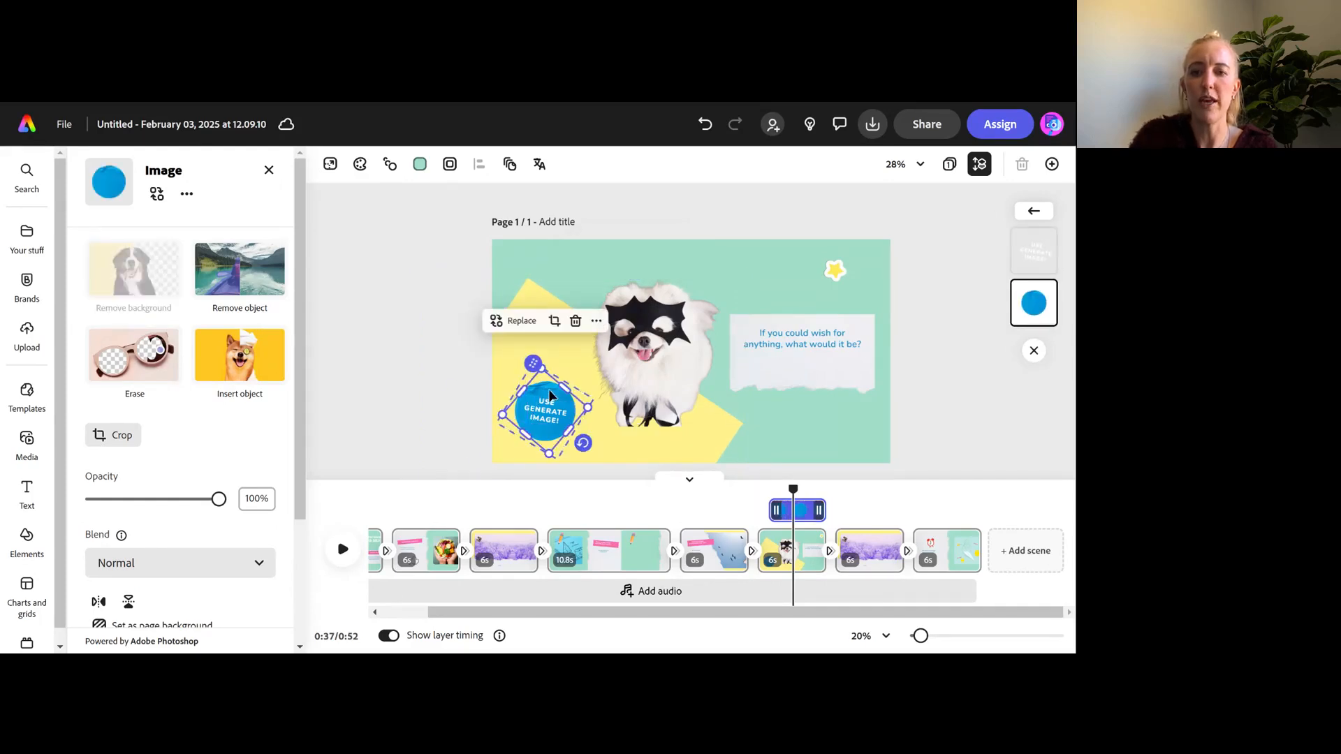
pyautogui.press('Delete')
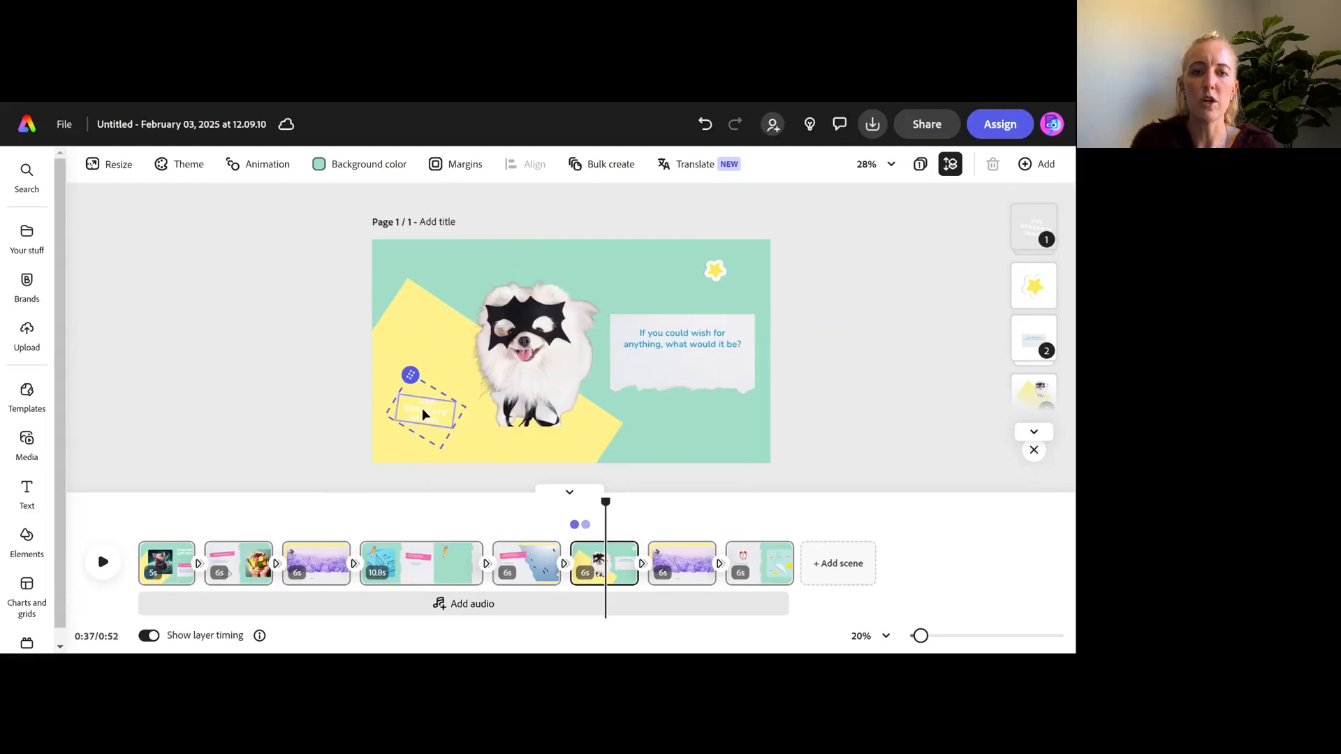
pyautogui.click(423, 415)
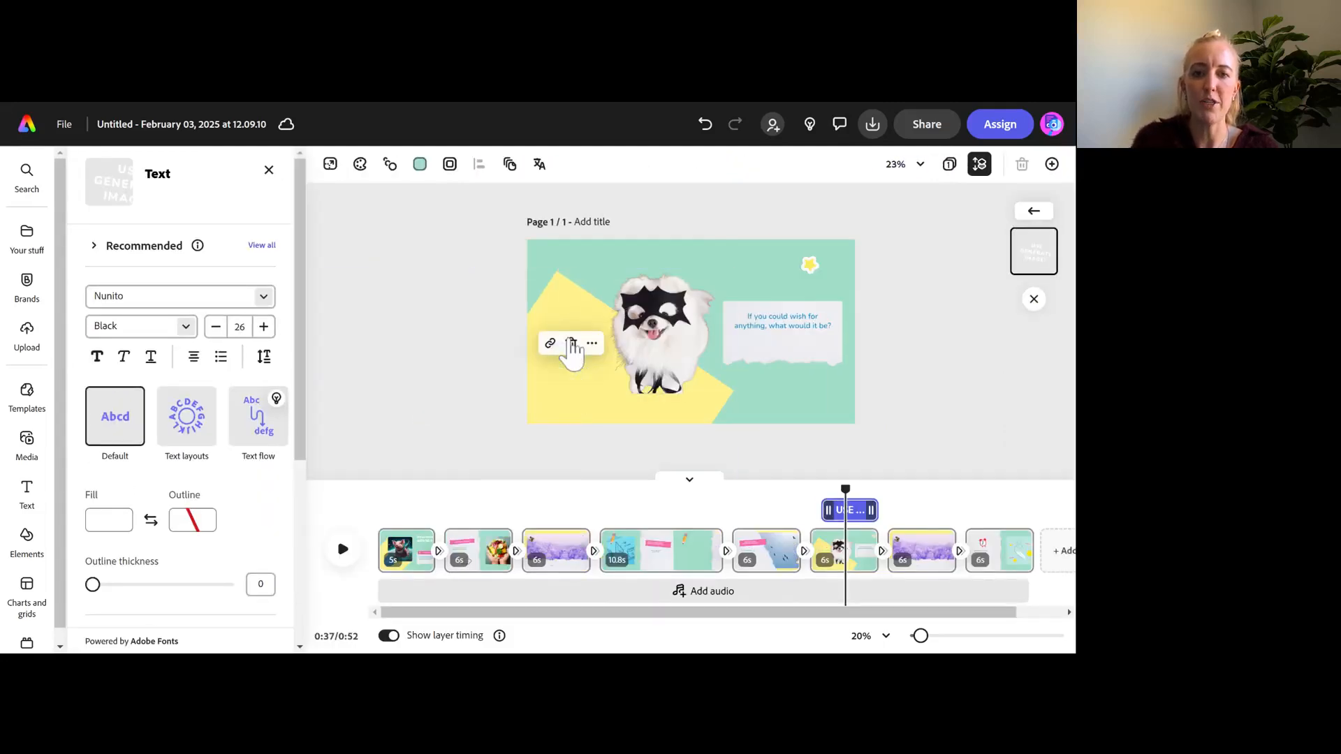
pyautogui.click(570, 342)
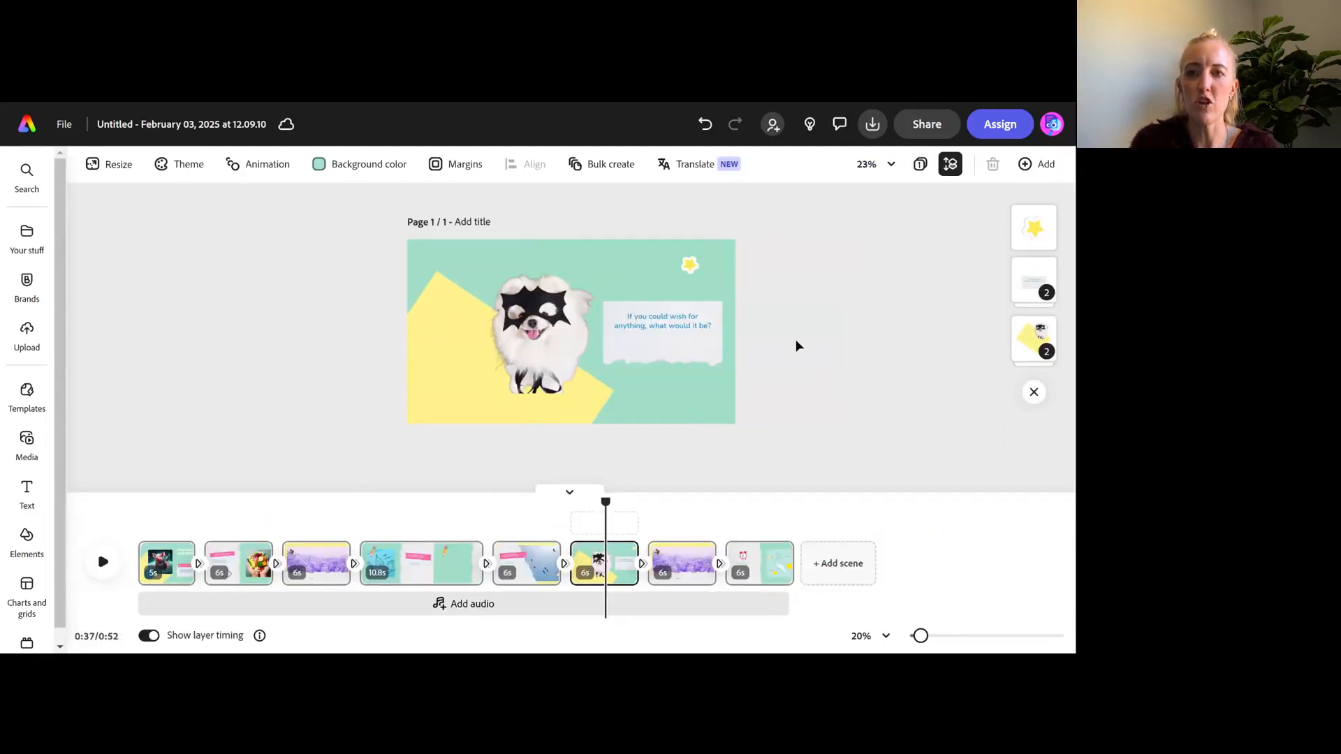
# - Enlarge the canvas view to 50% and look over the last scene with the alarm clock and paper plane
pyautogui.click(883, 167)
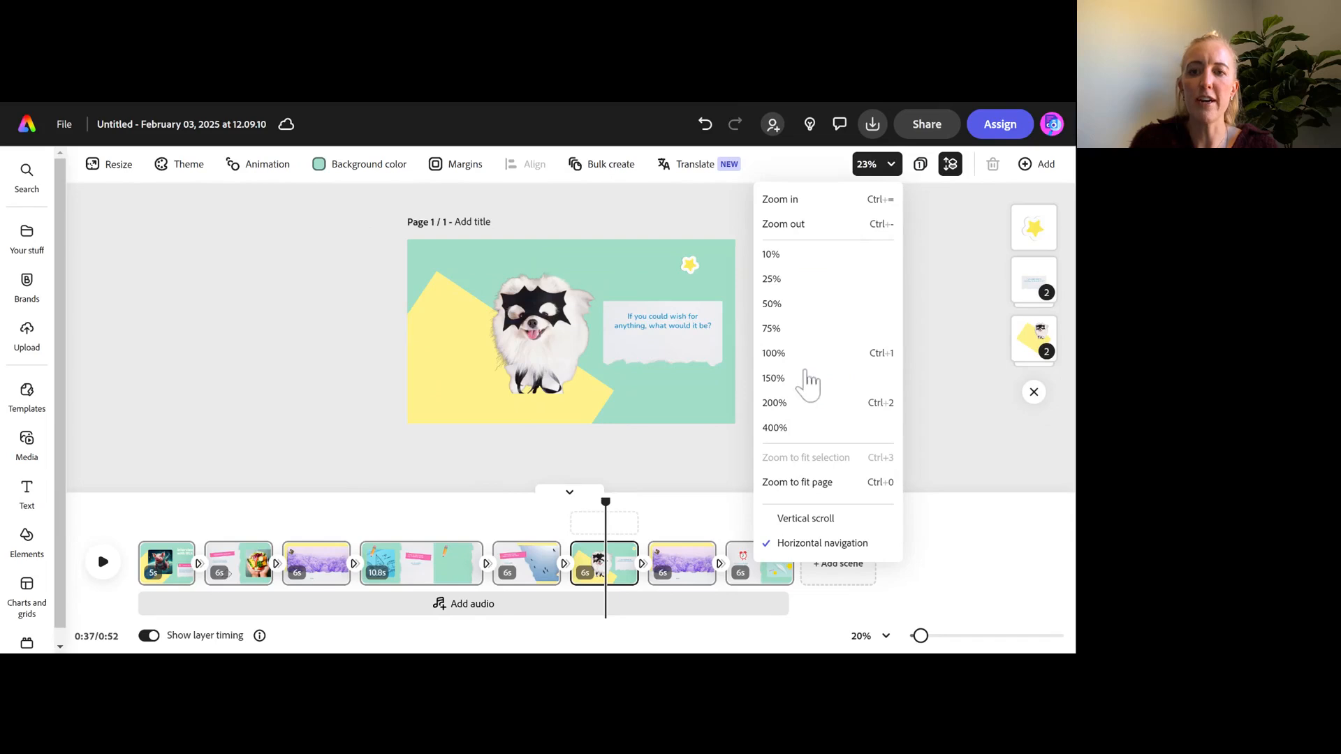
pyautogui.click(814, 358)
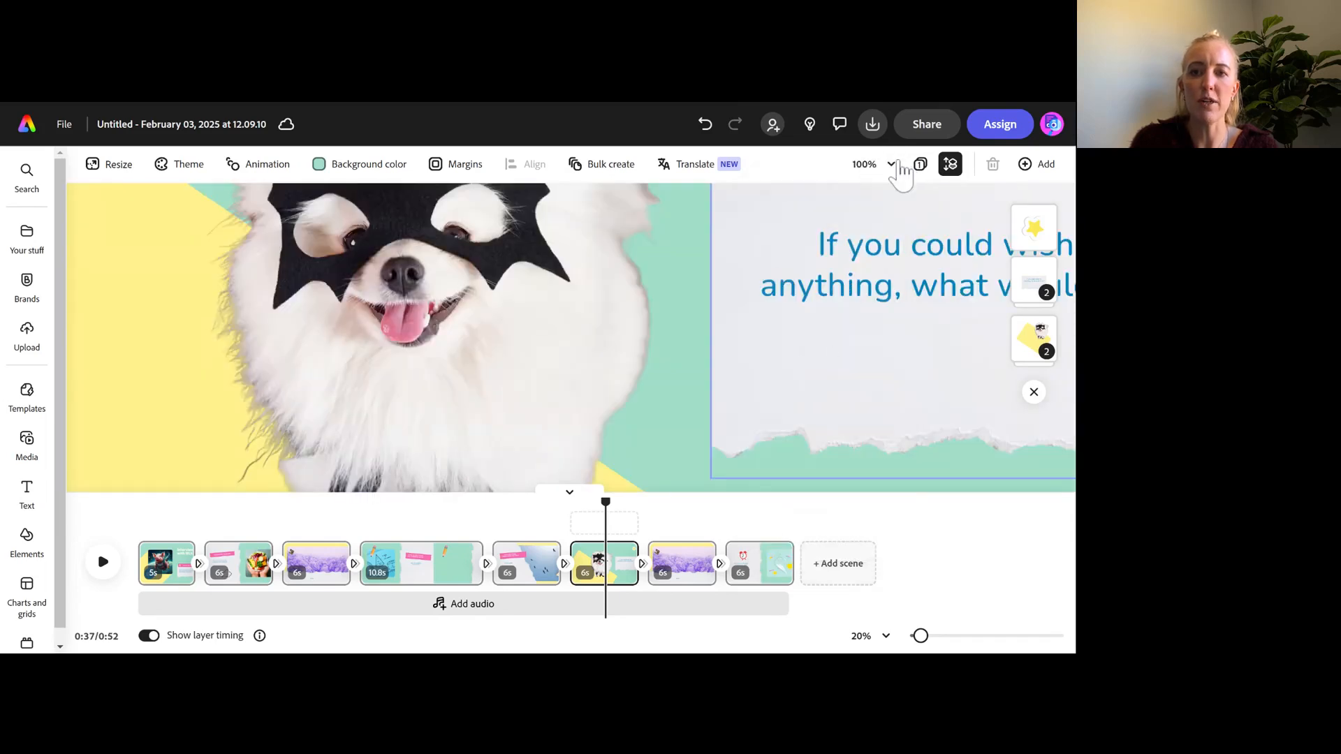
pyautogui.click(898, 165)
pyautogui.click(814, 304)
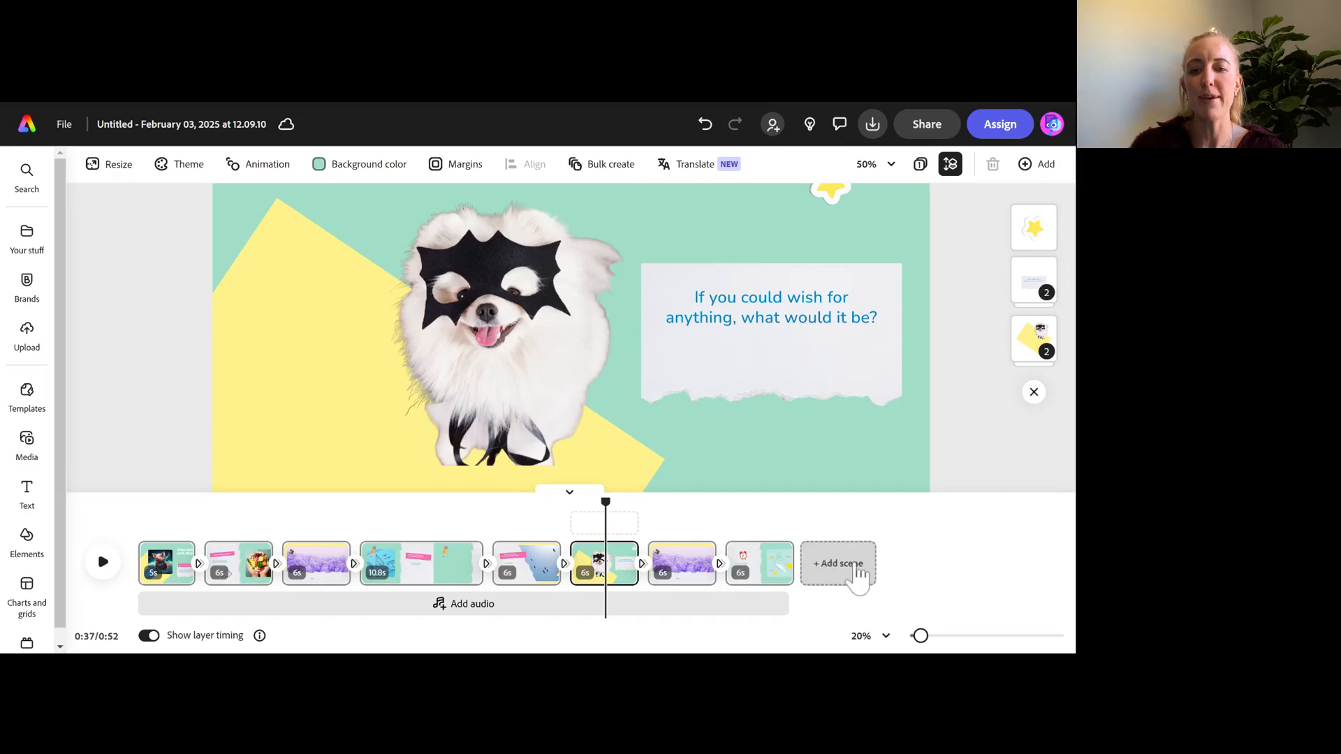
pyautogui.click(761, 574)
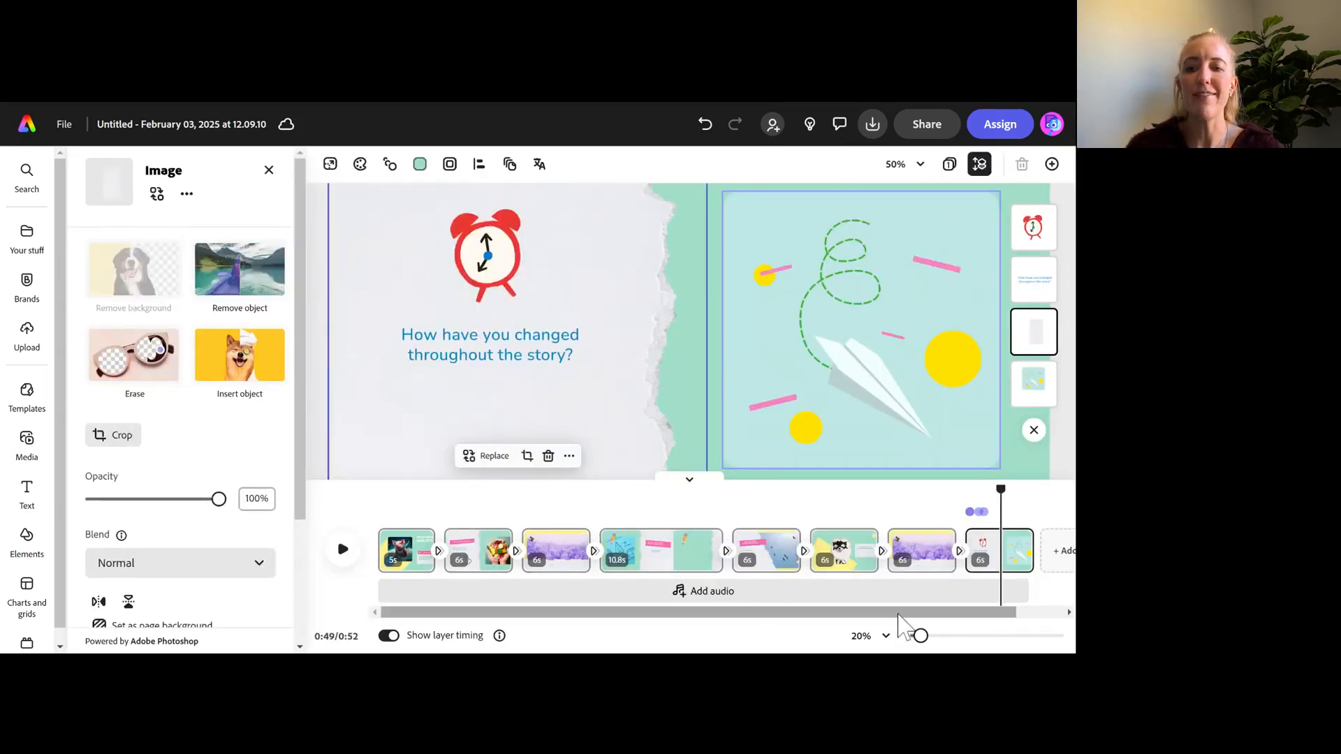
pyautogui.moveTo(901, 623); pyautogui.dragTo(978, 621)
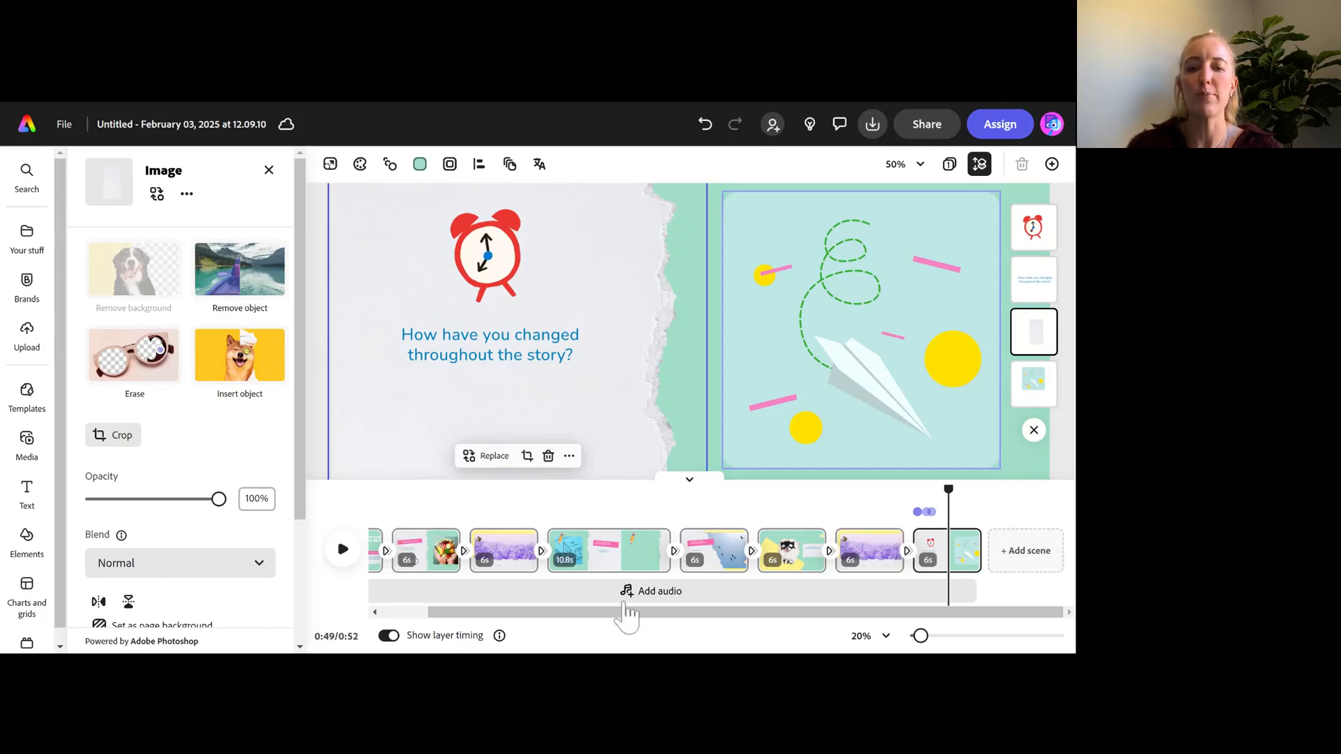
pyautogui.moveTo(621, 613); pyautogui.dragTo(503, 629)
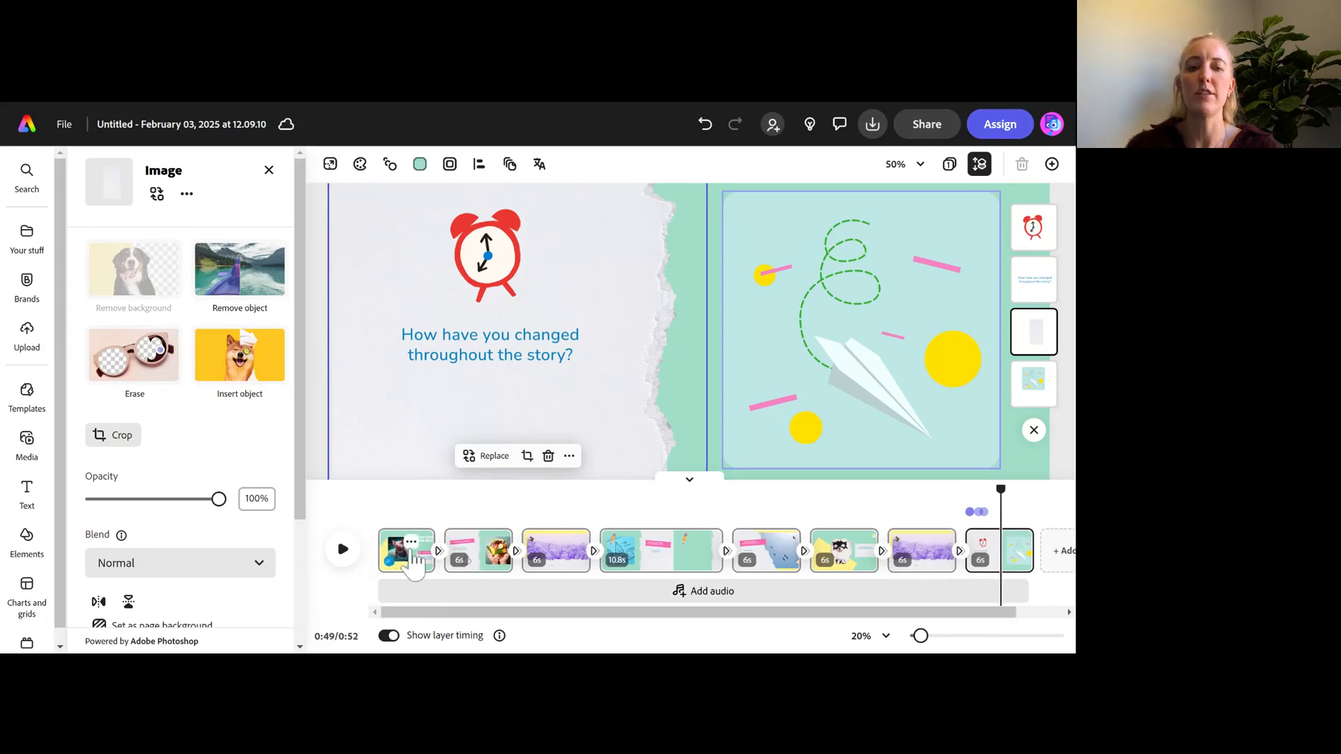
# - Select the opening "Interview with MLK" scene, bring up the audio and voiceover options, and start playing the video
pyautogui.click(414, 559)
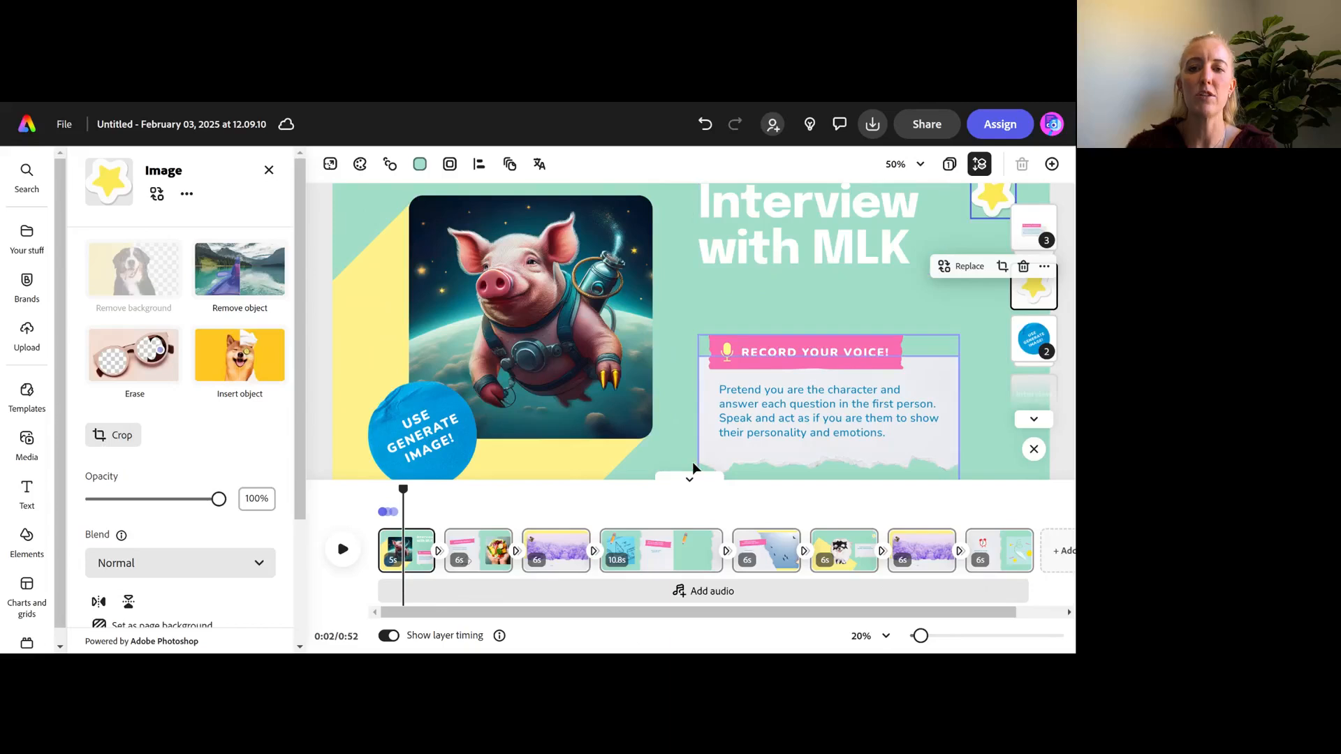
pyautogui.scroll(2, 701, 387)
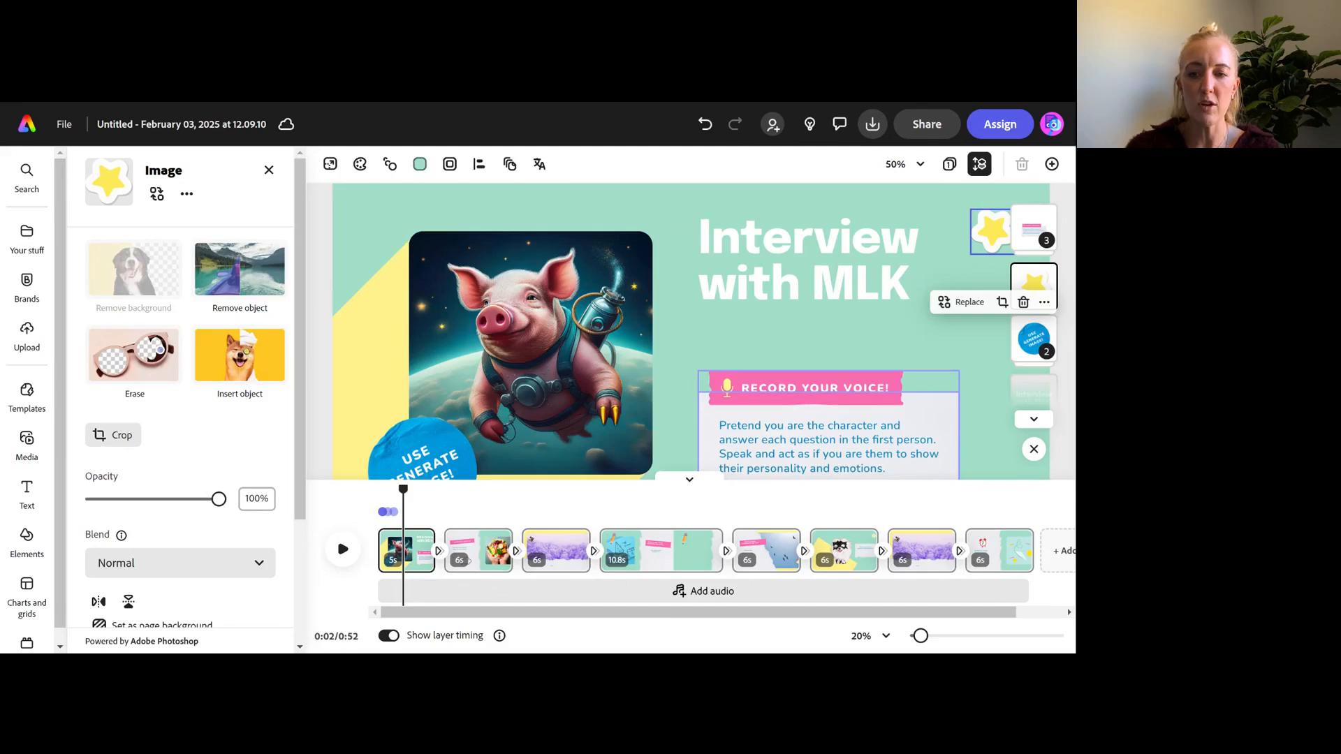
pyautogui.click(701, 600)
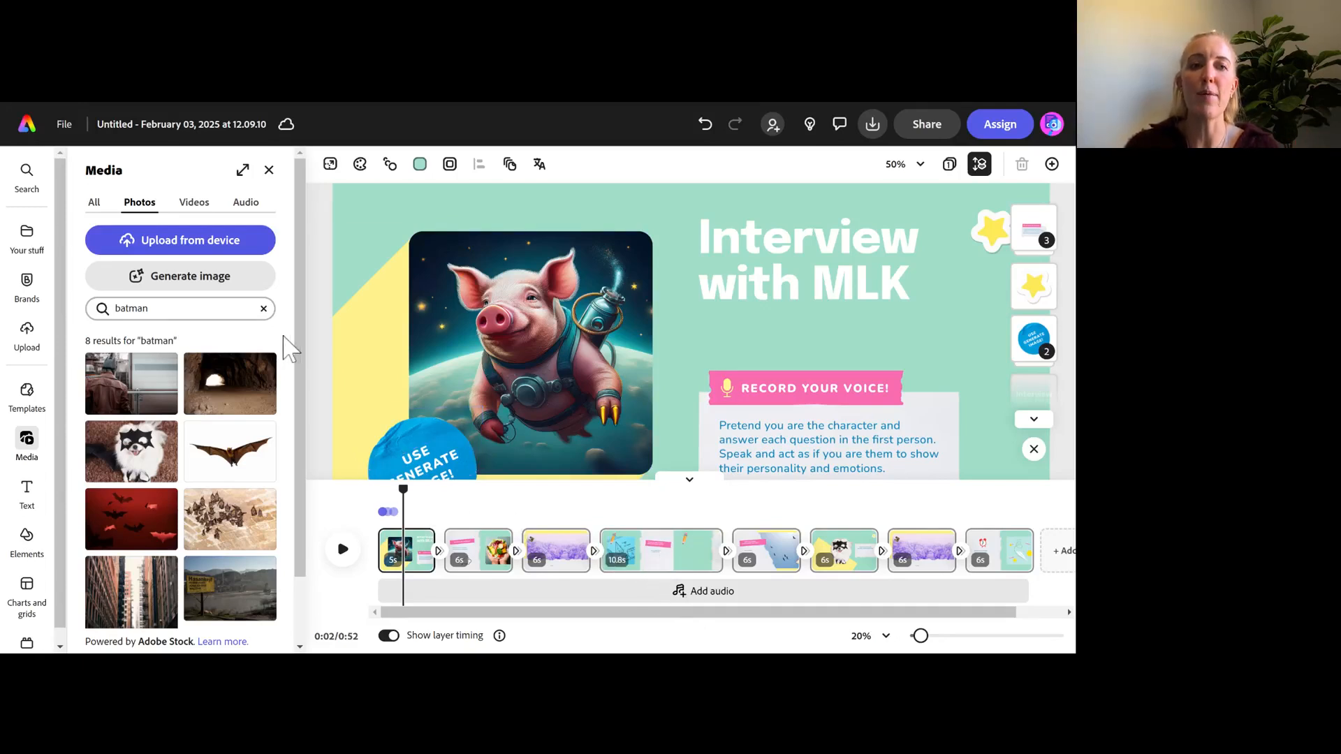
pyautogui.click(629, 593)
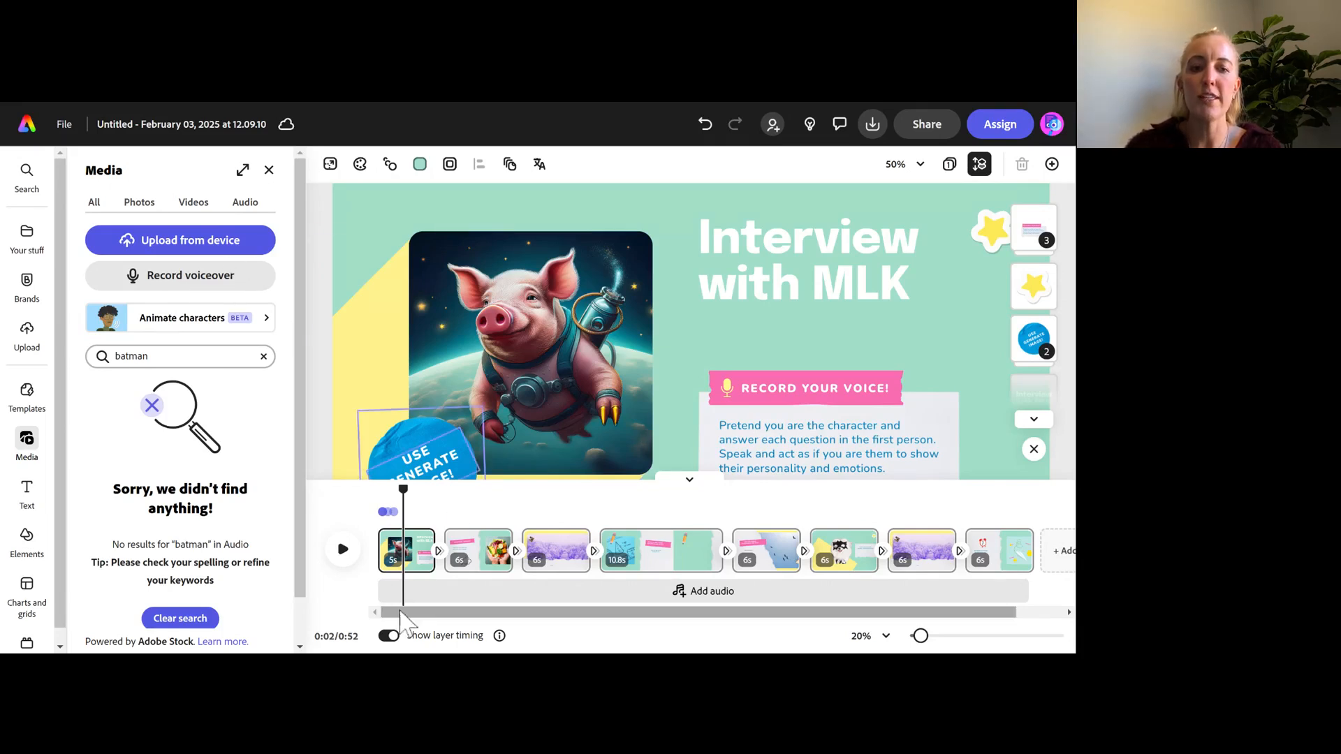
pyautogui.click(343, 550)
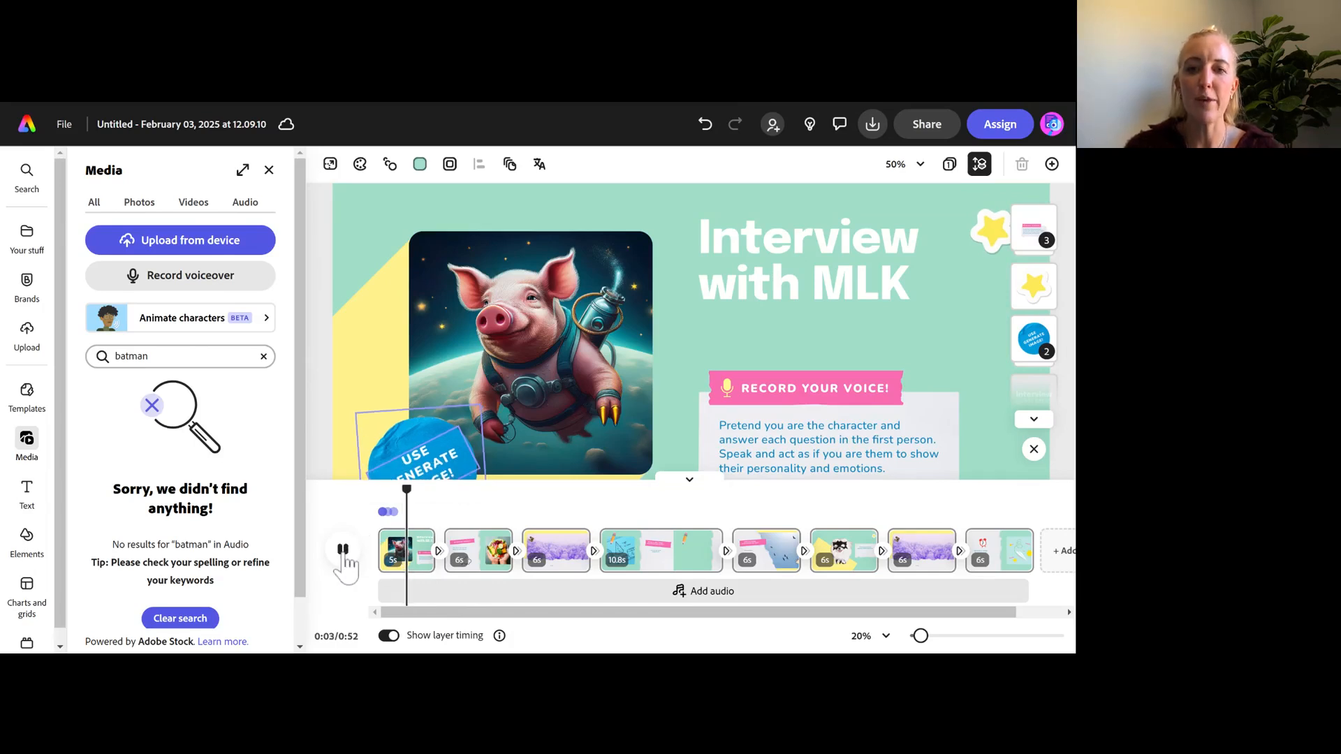